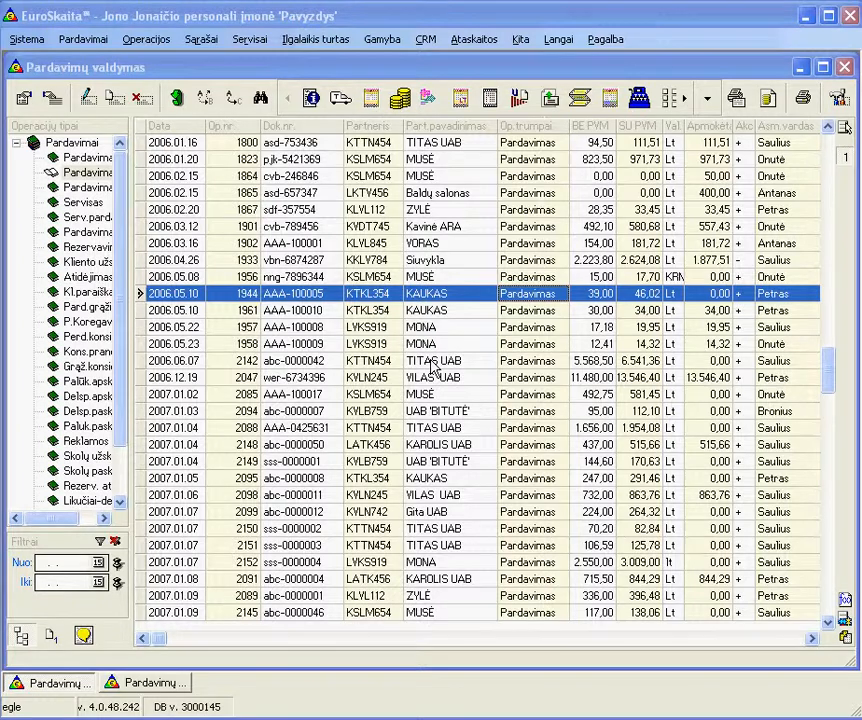
Step: Switch the sales list from the simple list to the Verslo pjūvių naršyklė view
left_click(846, 133)
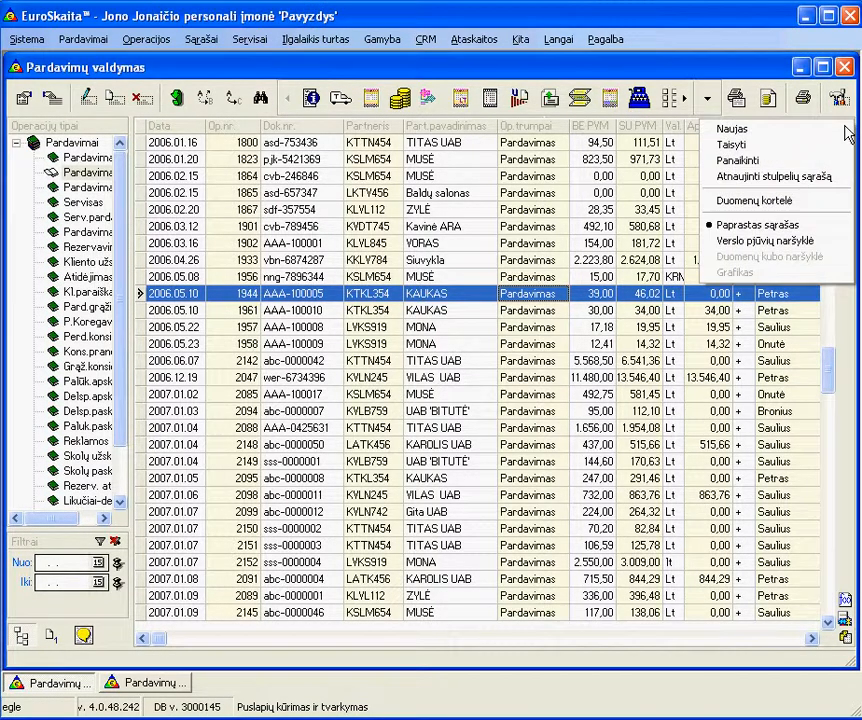
left_click(800, 250)
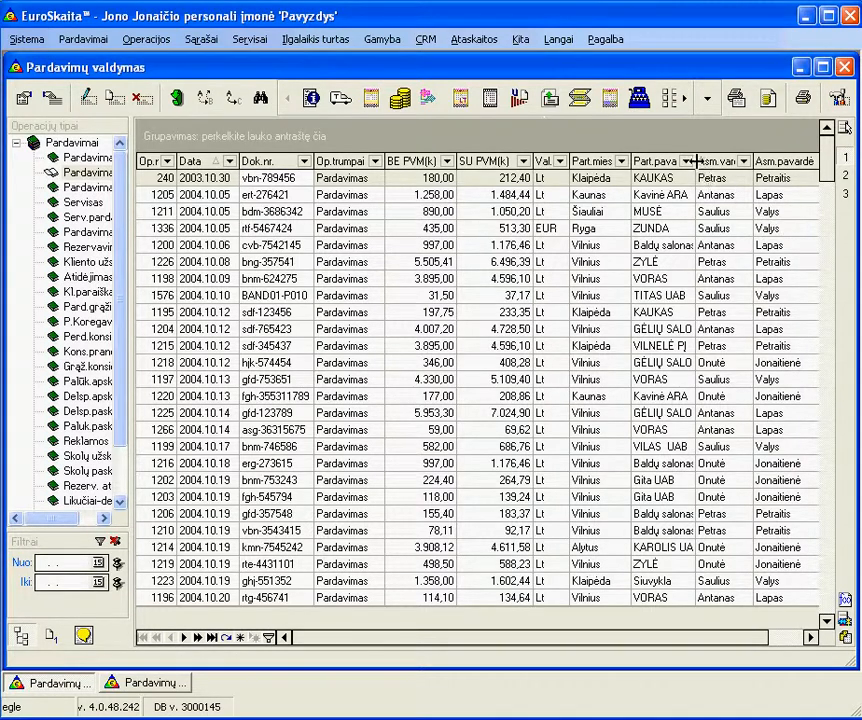
Step: Widen the Part.pavadinimas column, place Part.miestas after it, and put the Data column before Op.nr
left_click_drag(695, 161, 722, 160)
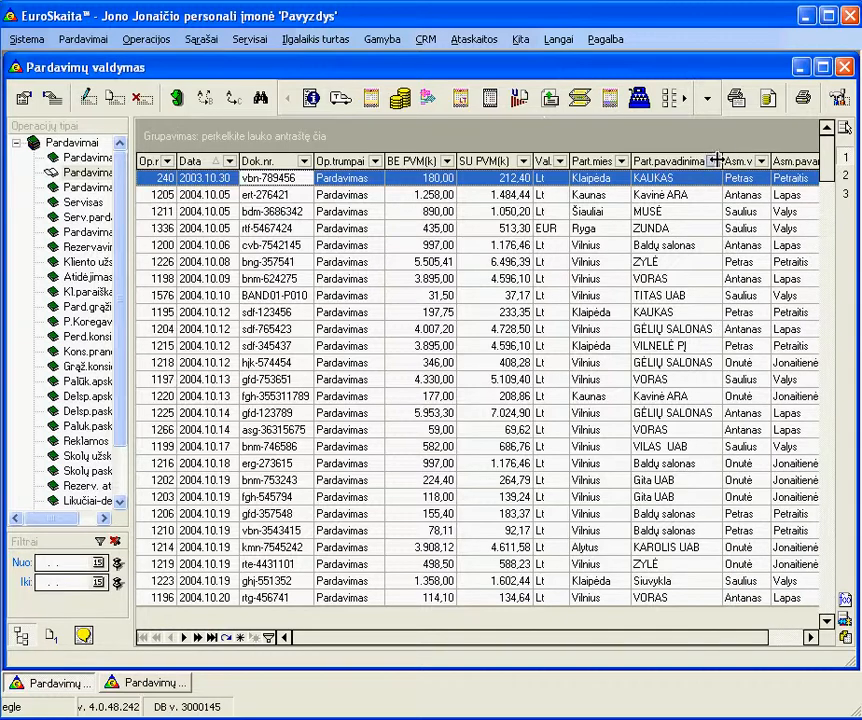
left_click_drag(591, 170, 722, 162)
left_click_drag(192, 161, 150, 169)
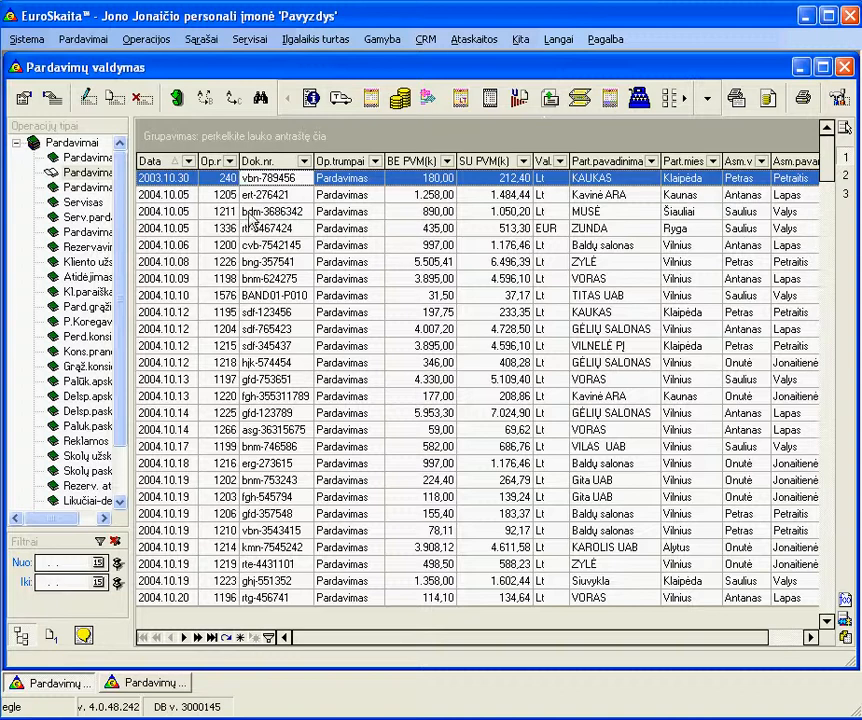
Step: Sort the list by Part.pavadinimas, by Asm.vardas, and finally by Data in descending order
left_click(612, 161)
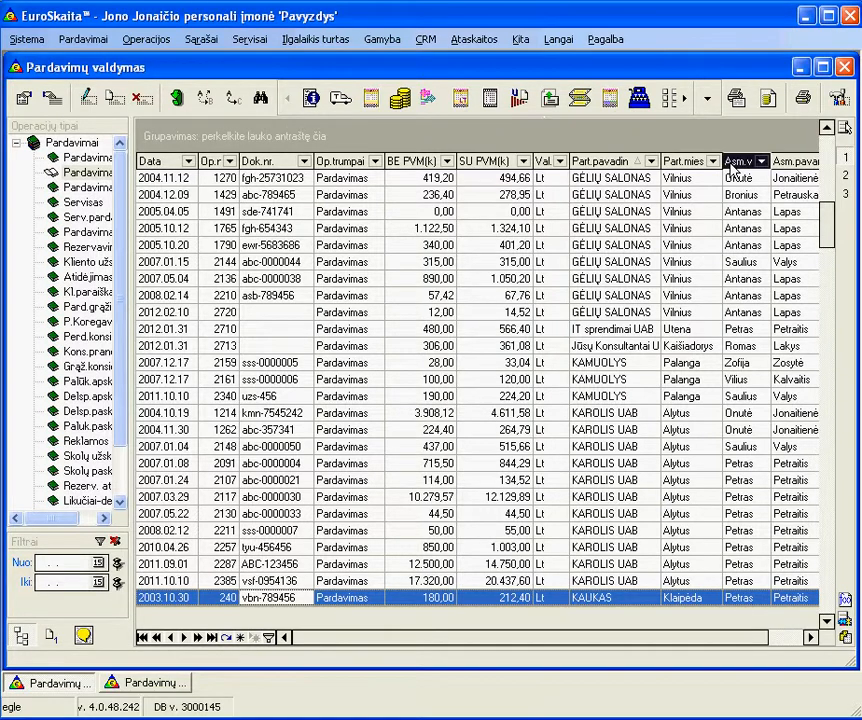
left_click(738, 161)
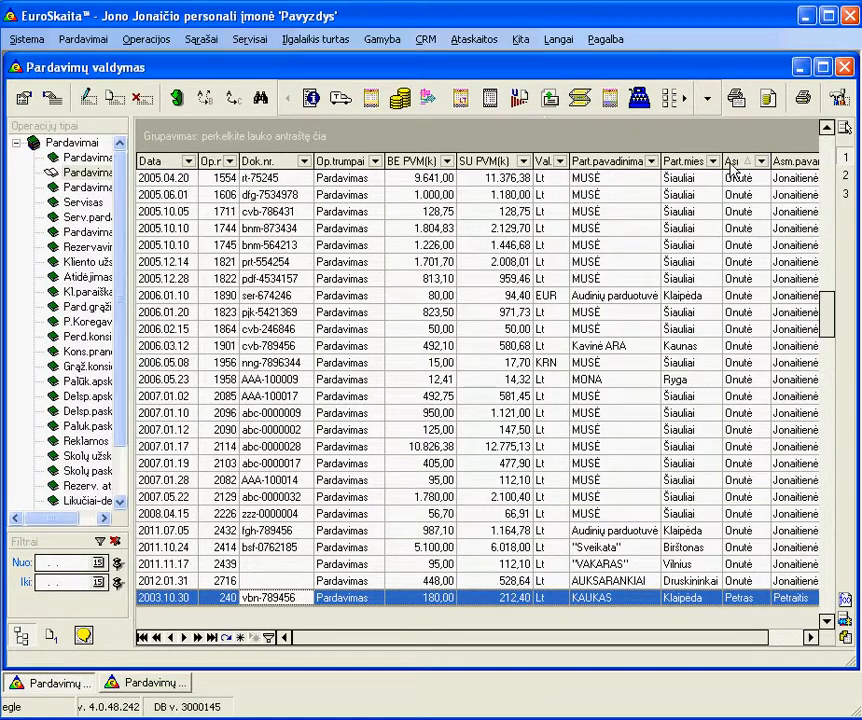
left_click(163, 163)
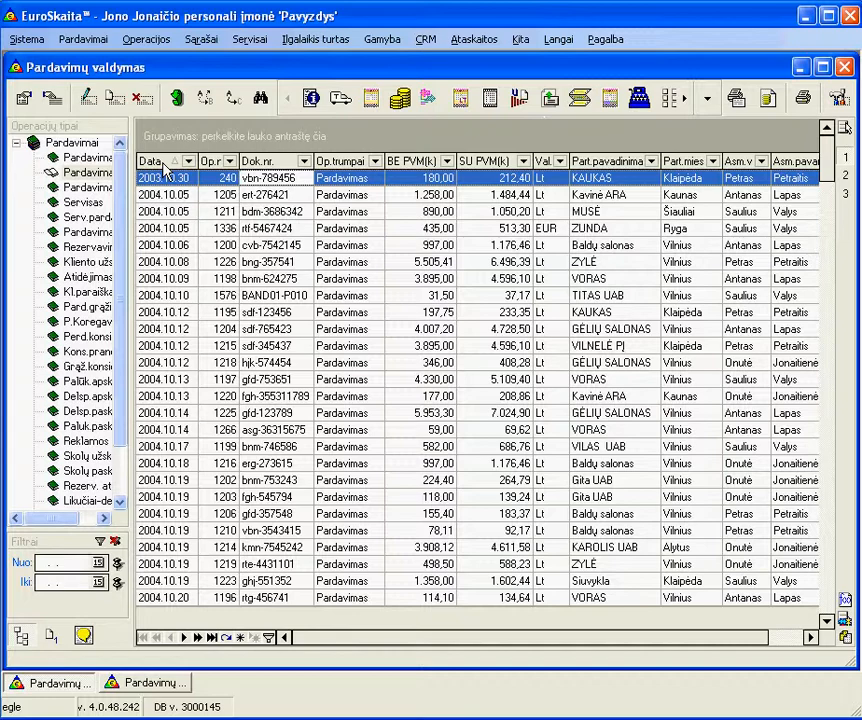
left_click(164, 163)
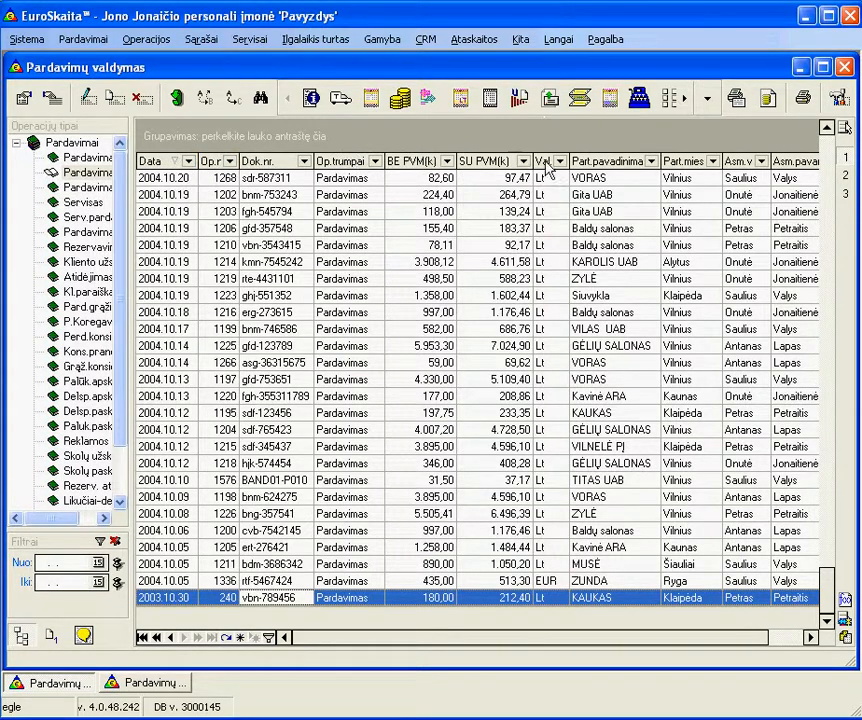
Step: Filter the sales to partner Gita UAB and one salesperson's first name in Asm.vardas, and clear the filter
left_click(651, 161)
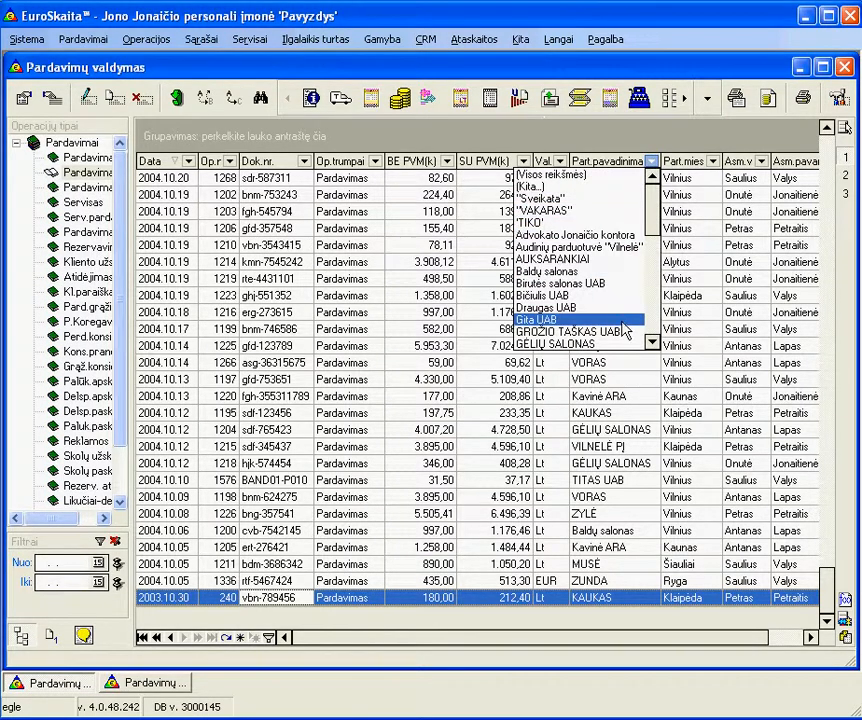
left_click(622, 322)
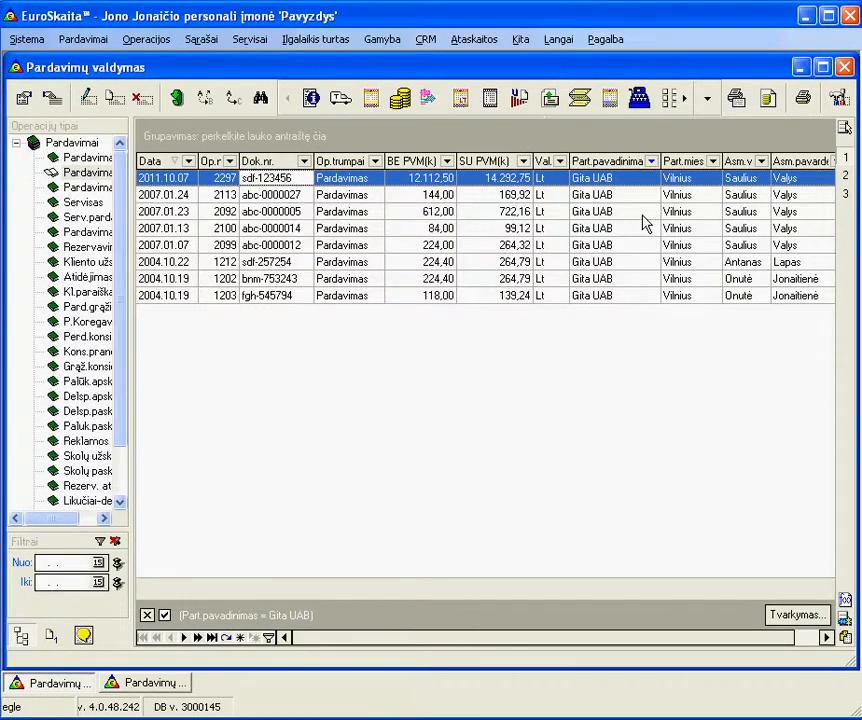
left_click(762, 163)
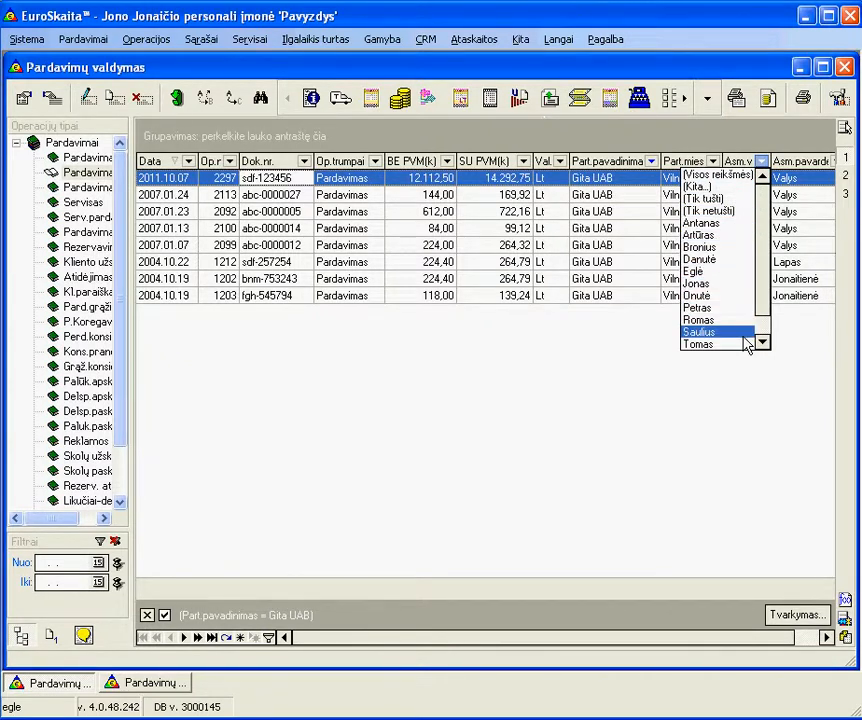
left_click(698, 332)
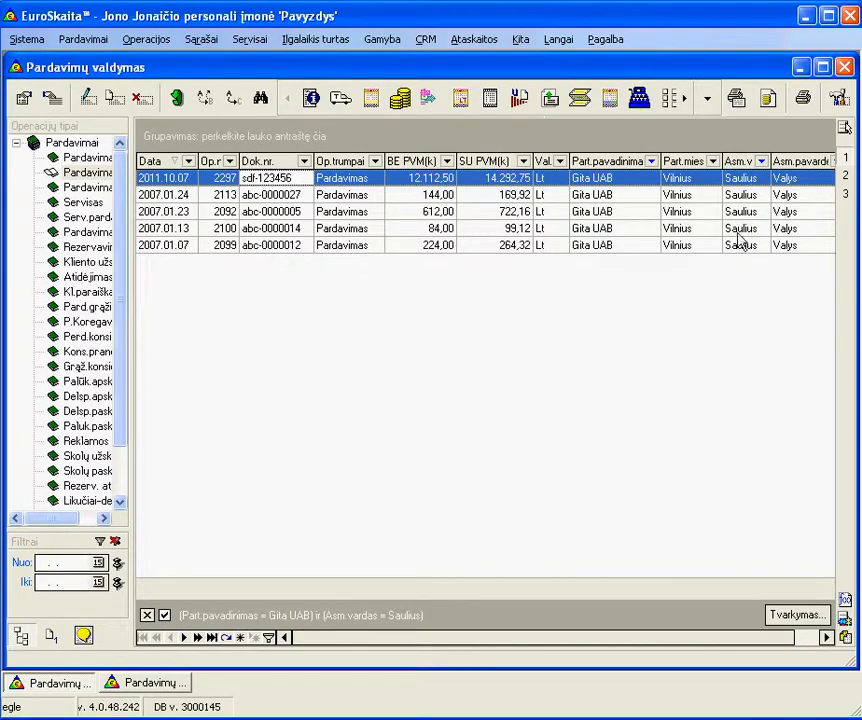
left_click(146, 615)
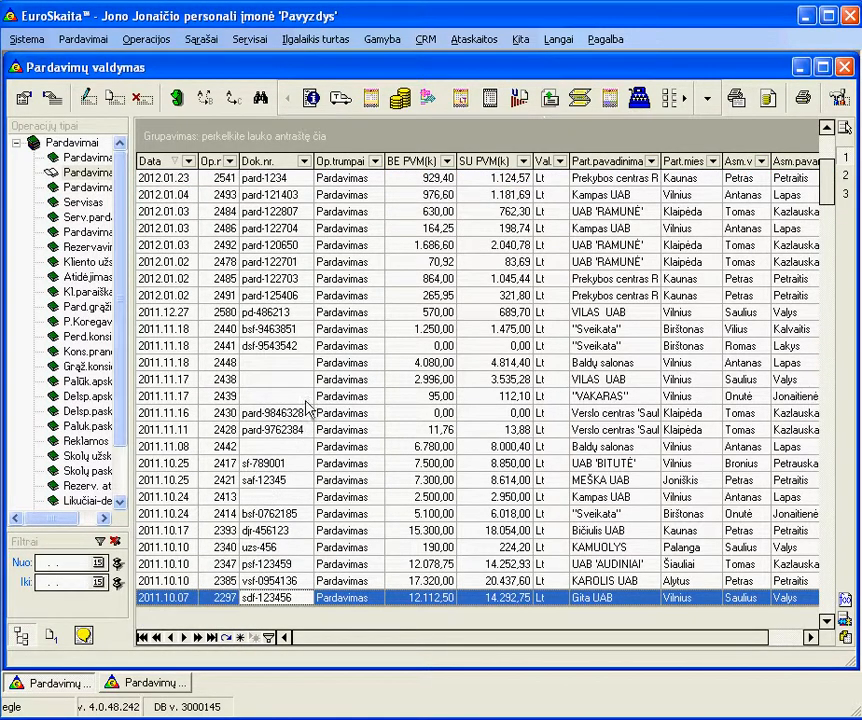
Step: Apply a custom filter showing Dok.nr. values that match the pattern dfg*, and clear it
left_click(304, 161)
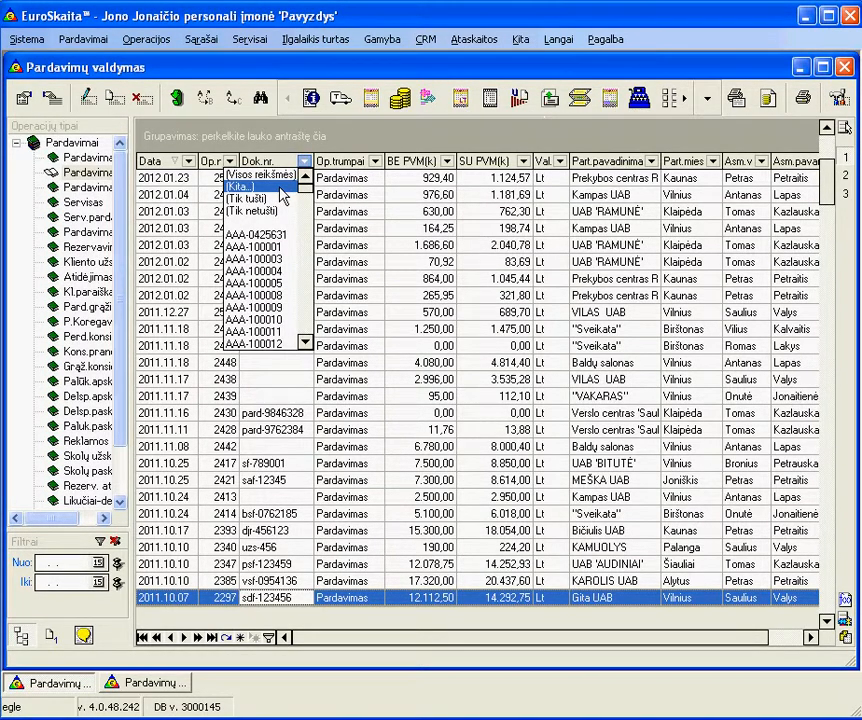
left_click(281, 188)
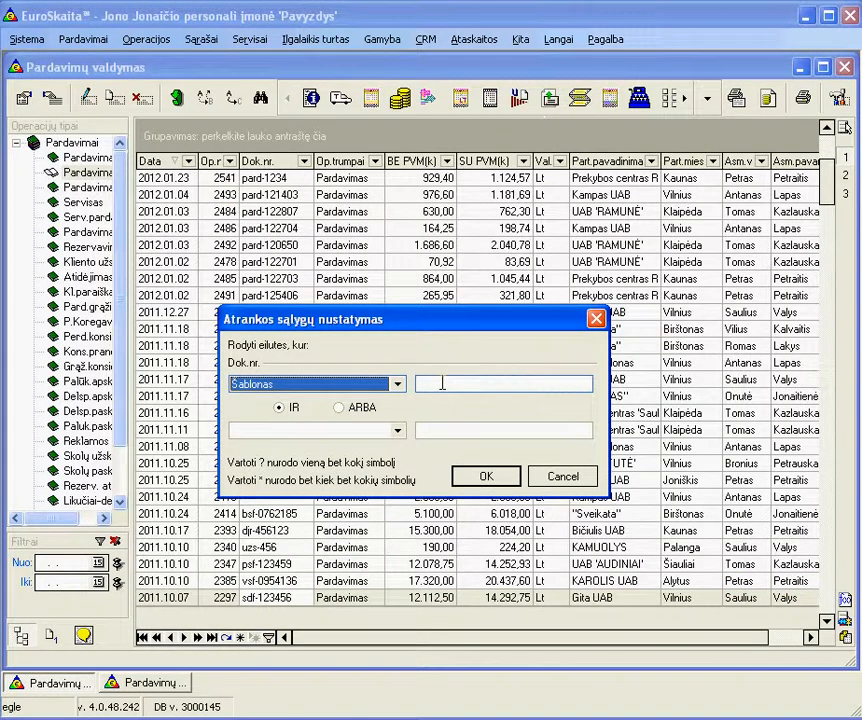
left_click(442, 383)
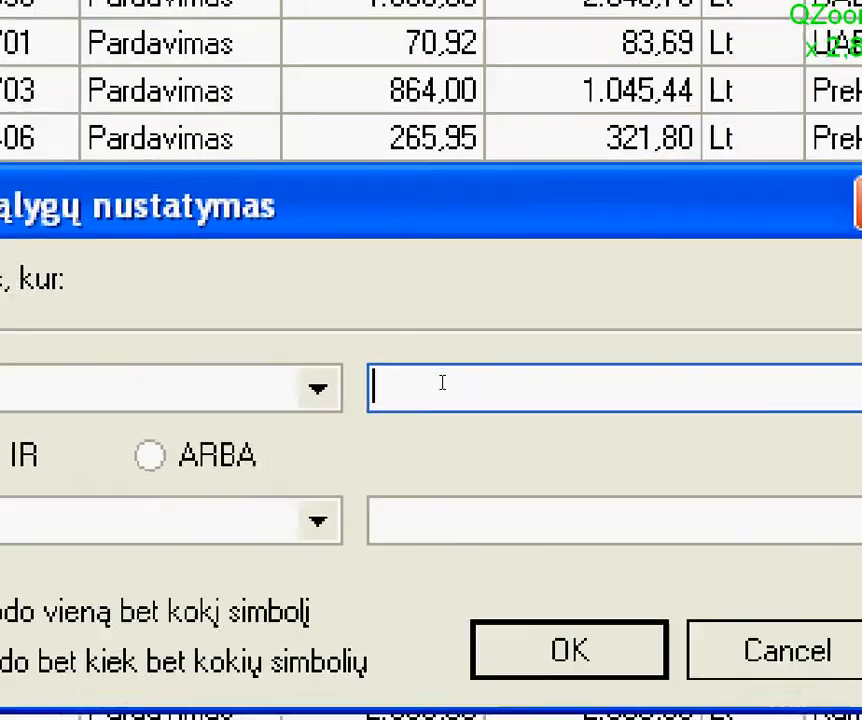
type("df")
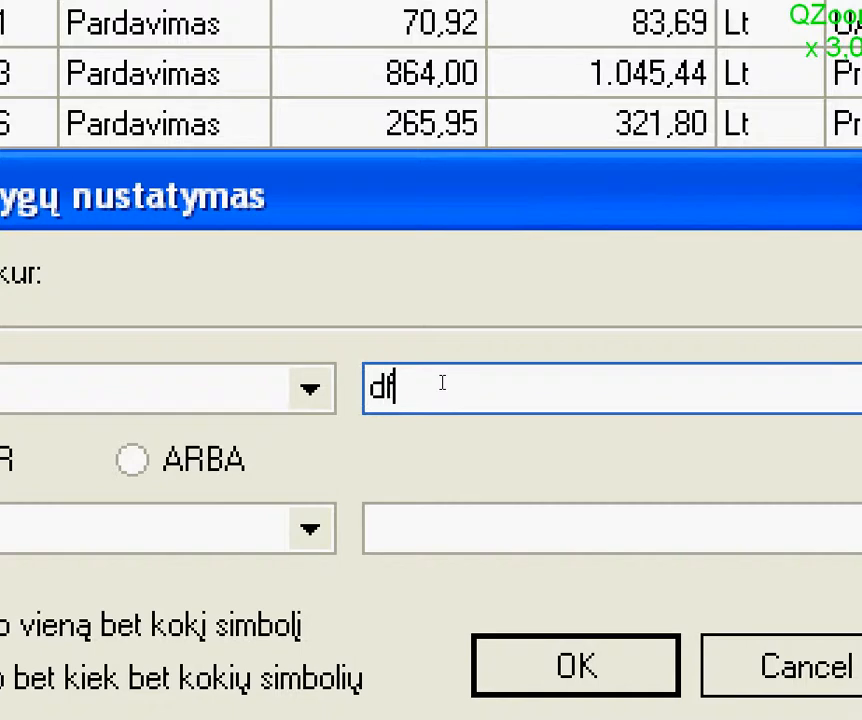
type("g*")
key("Return")
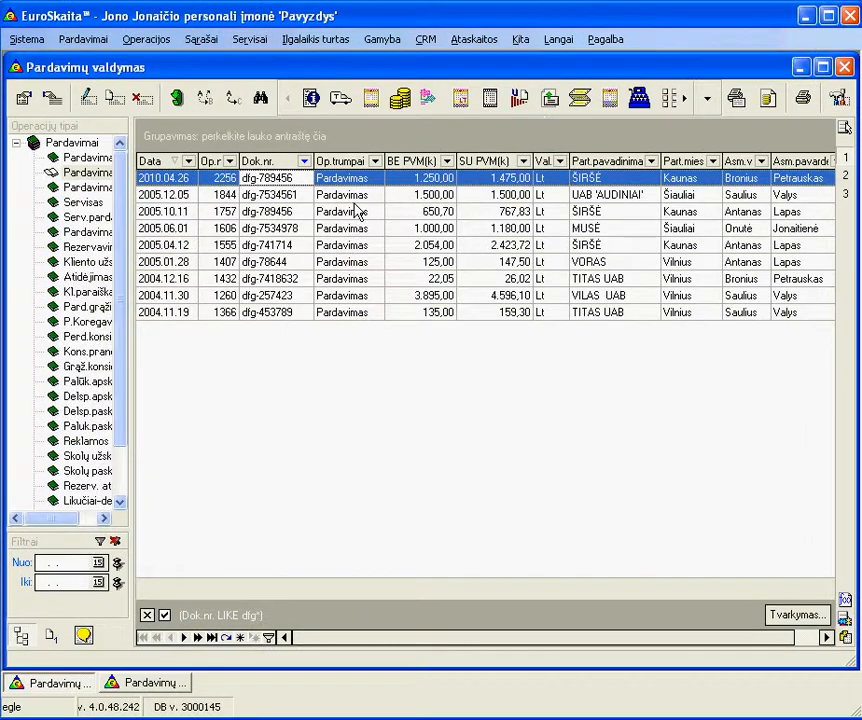
left_click(148, 616)
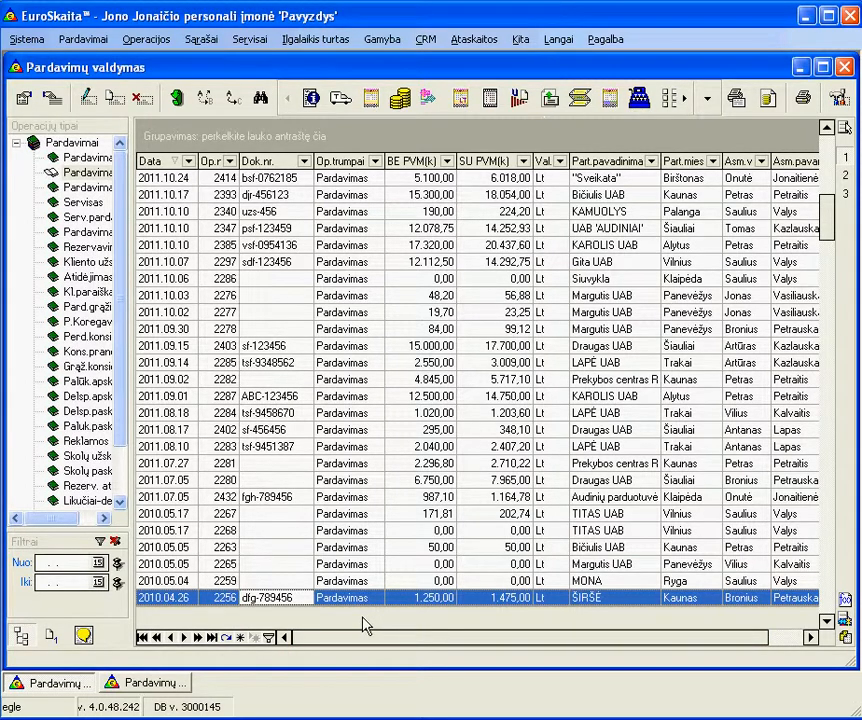
Step: Add footer summaries: record count for Data, sum for BE PVM(k), and average for SU PVM(k)
right_click(177, 624)
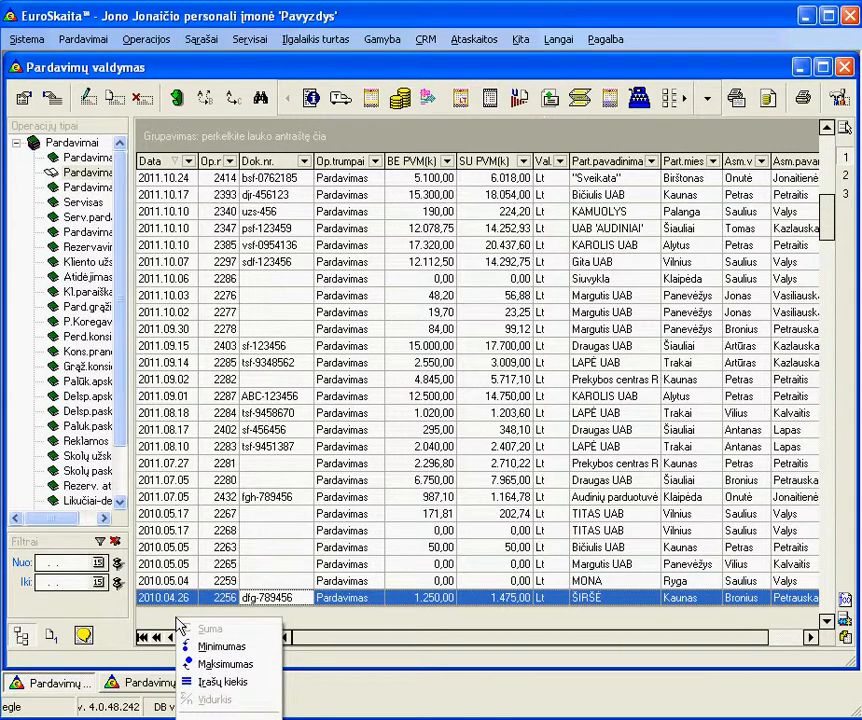
left_click(206, 682)
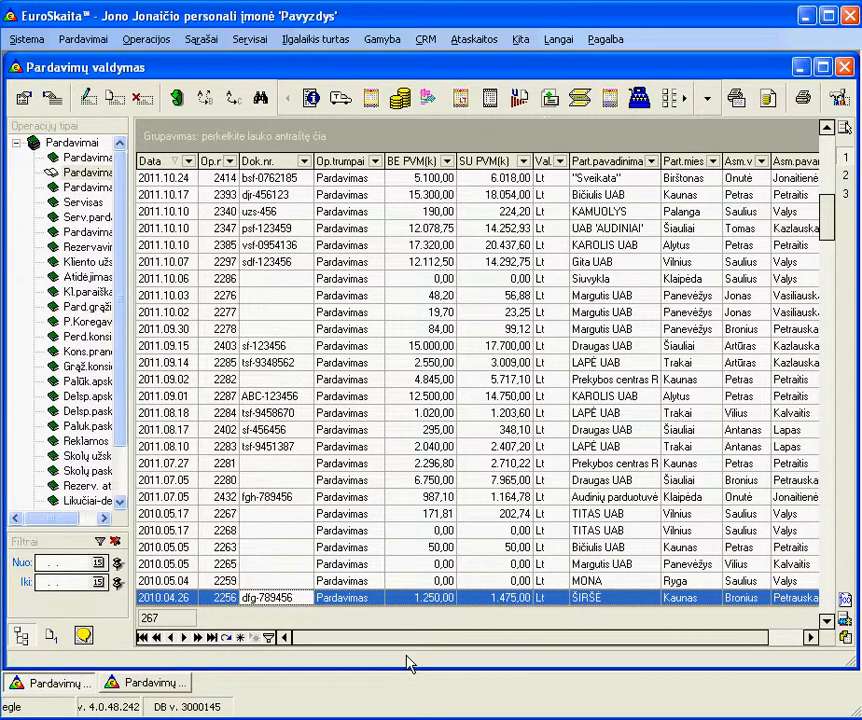
right_click(442, 618)
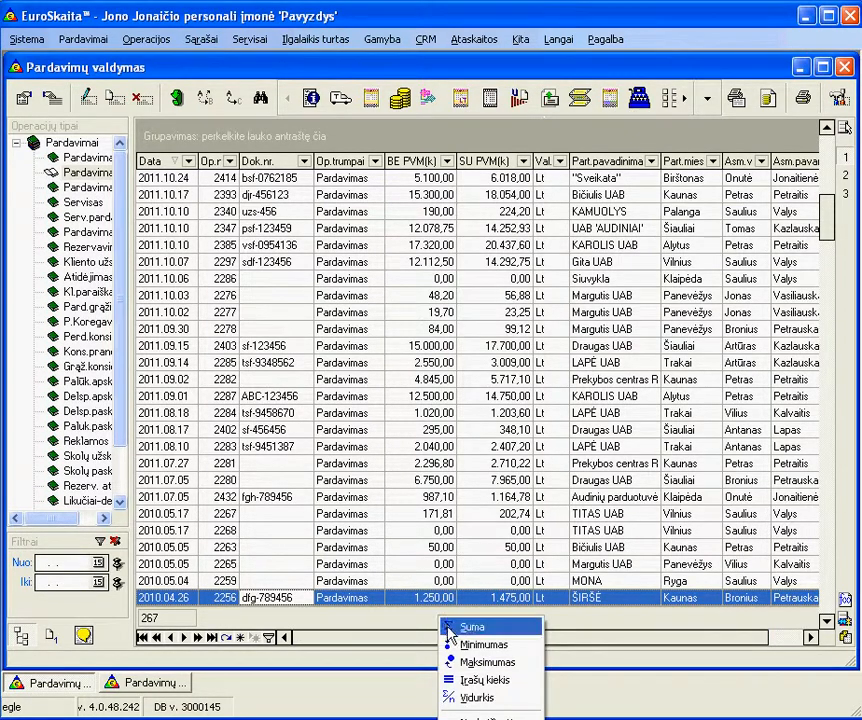
left_click(449, 628)
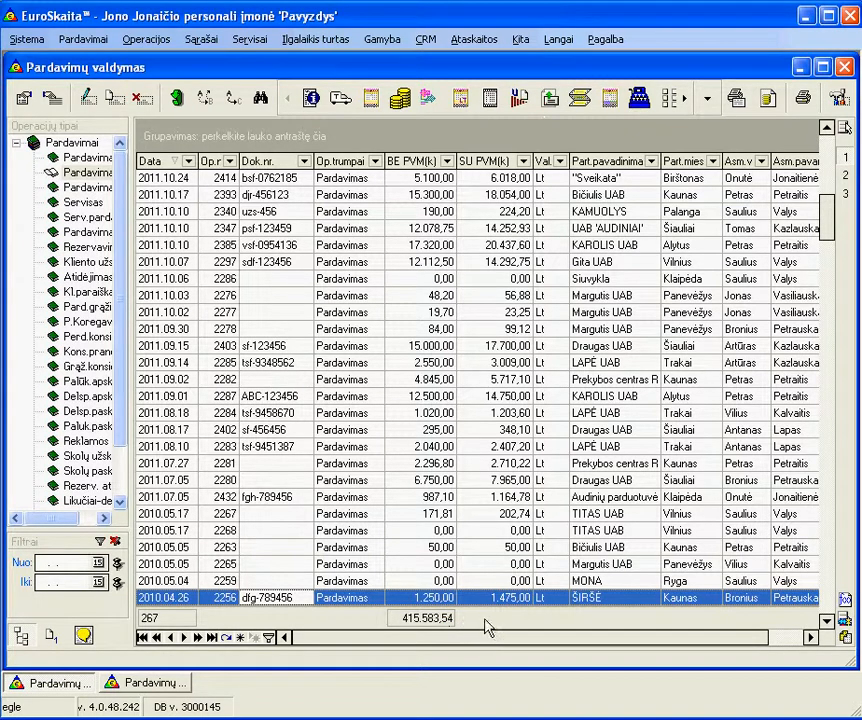
right_click(487, 619)
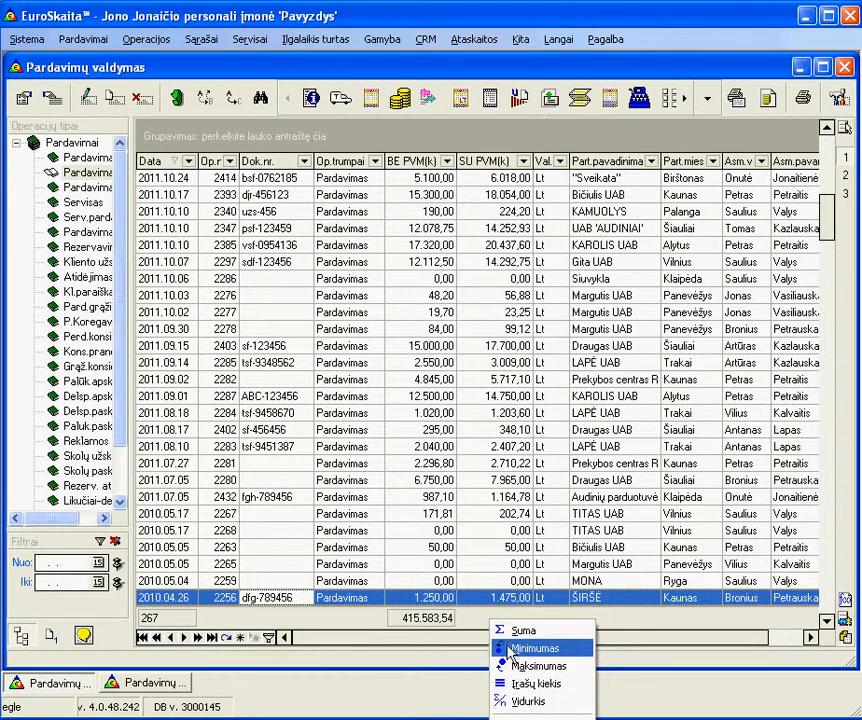
left_click(517, 703)
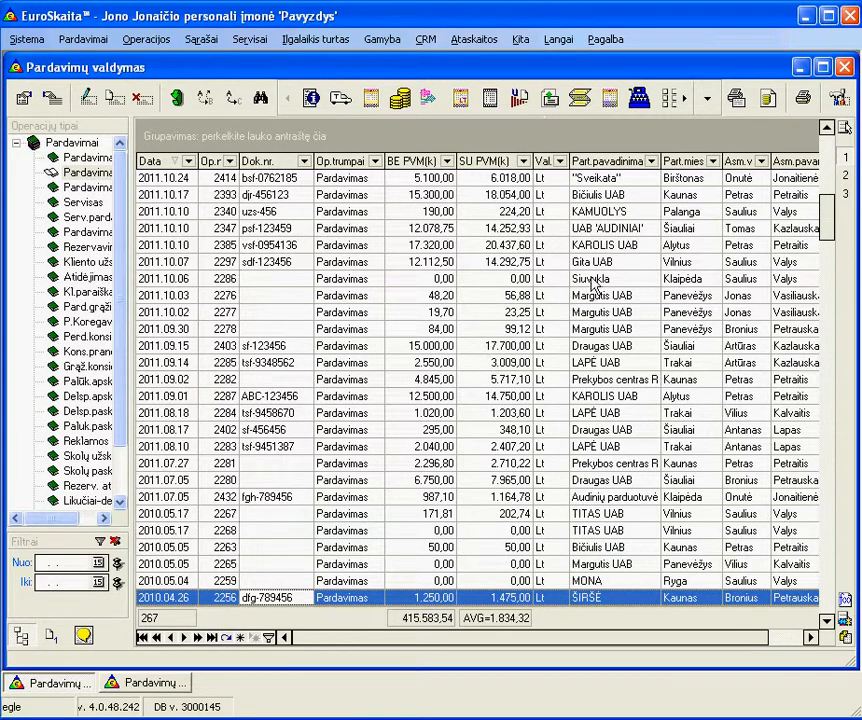
Step: Group the sales by Part.miestas, leaving only the Alytus group expanded
left_click_drag(675, 170, 403, 141)
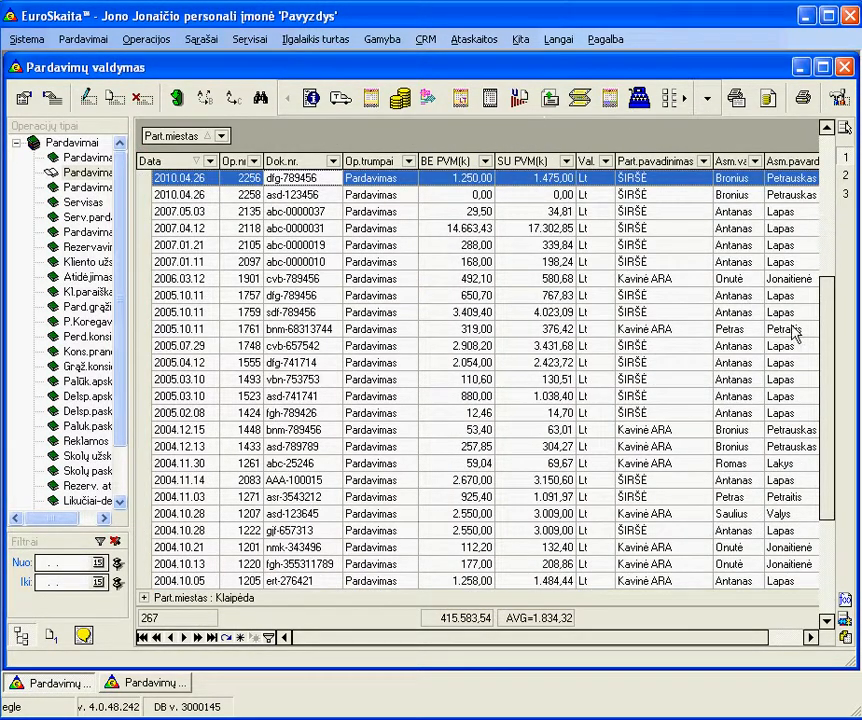
scroll(833, 356, "up", 5)
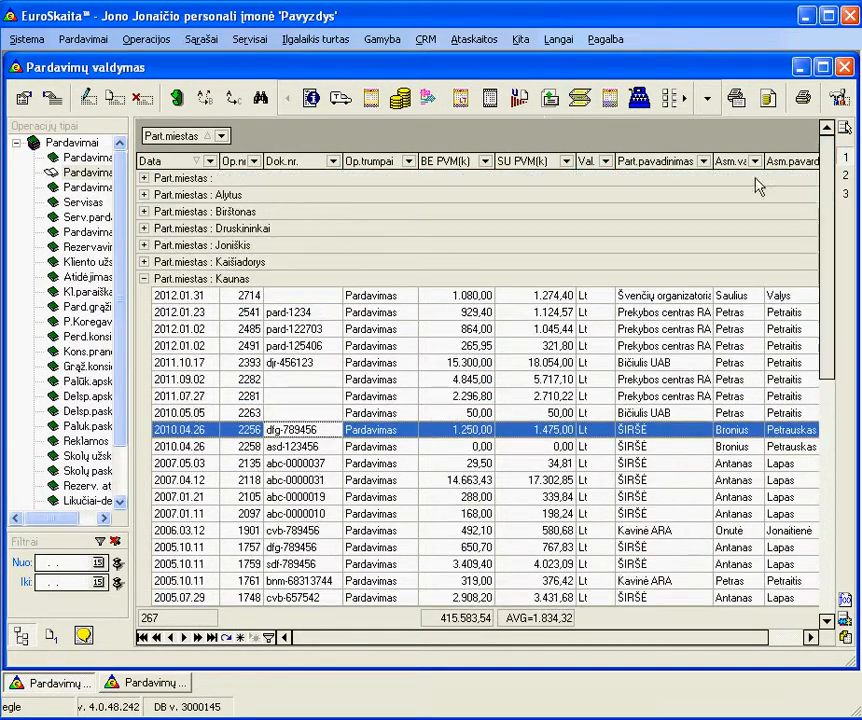
left_click(144, 280)
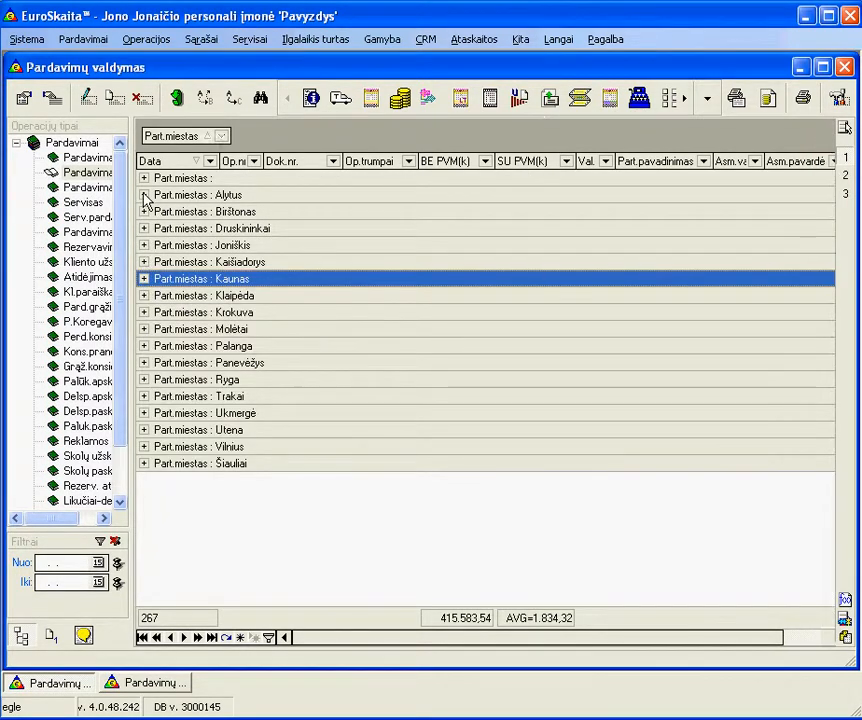
left_click(144, 195)
left_click(145, 397)
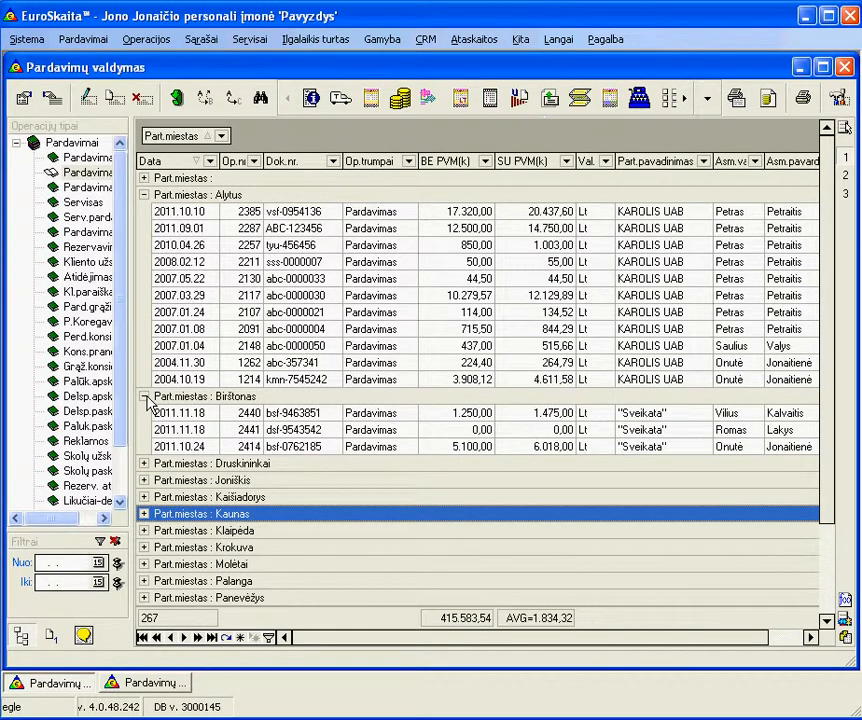
left_click(145, 397)
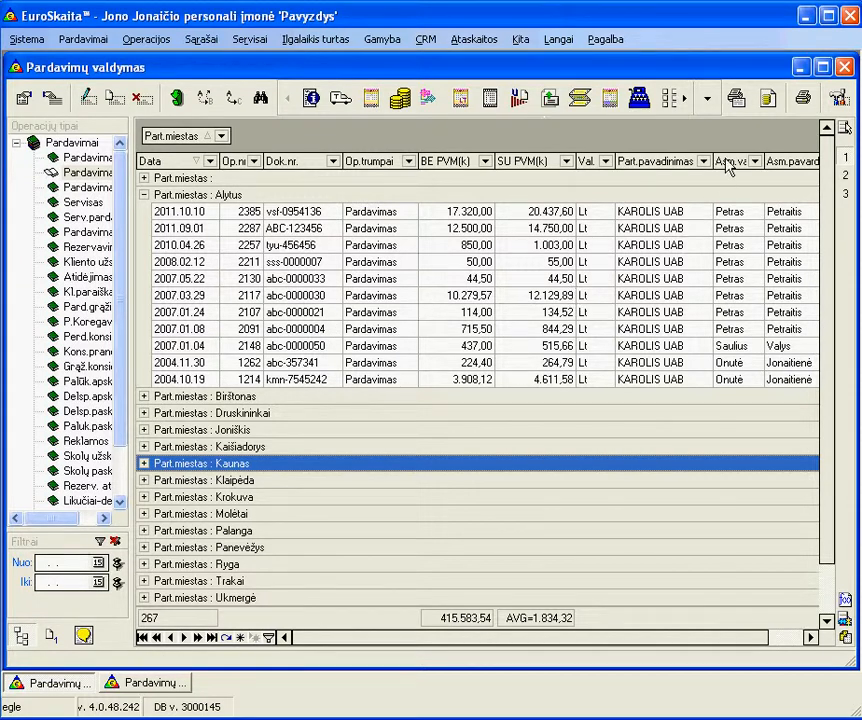
Step: Add Asm.vardas as the second grouping level under Part.miestas and expand the second and third salesperson groups within Kaunas
left_click(729, 162)
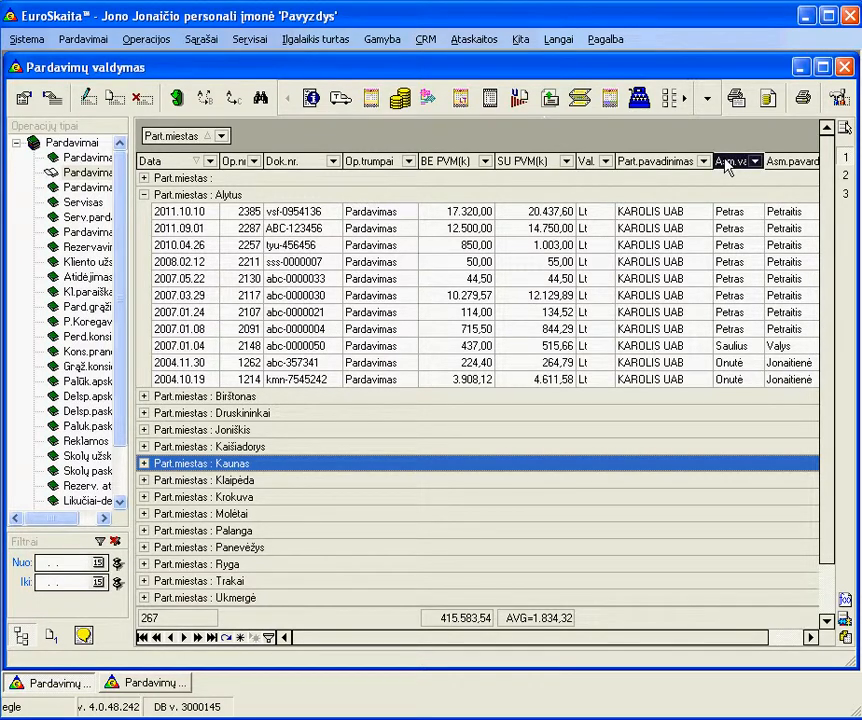
left_click_drag(727, 166, 322, 148)
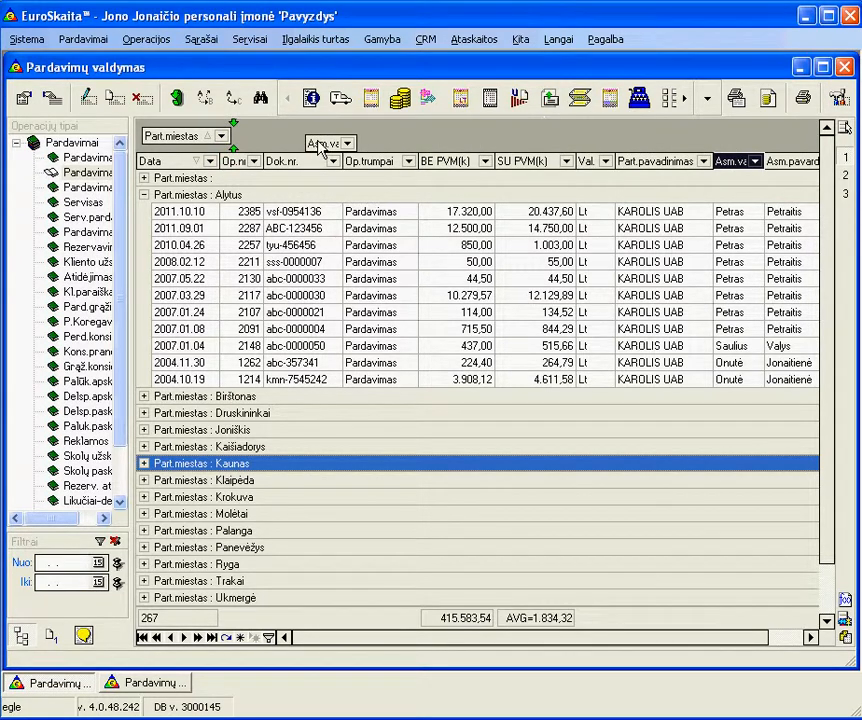
left_click_drag(320, 148, 319, 146)
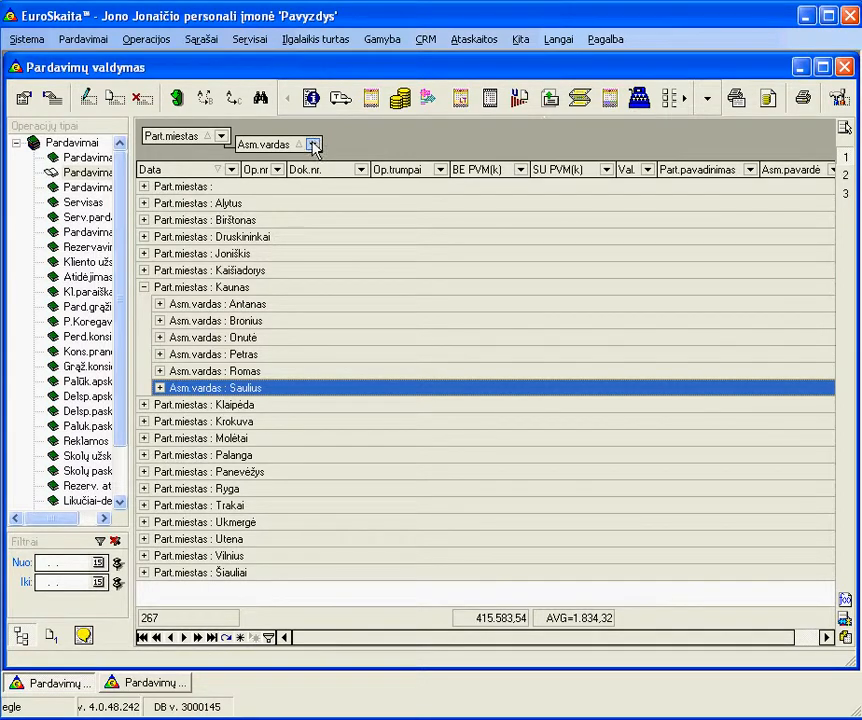
left_click(160, 321)
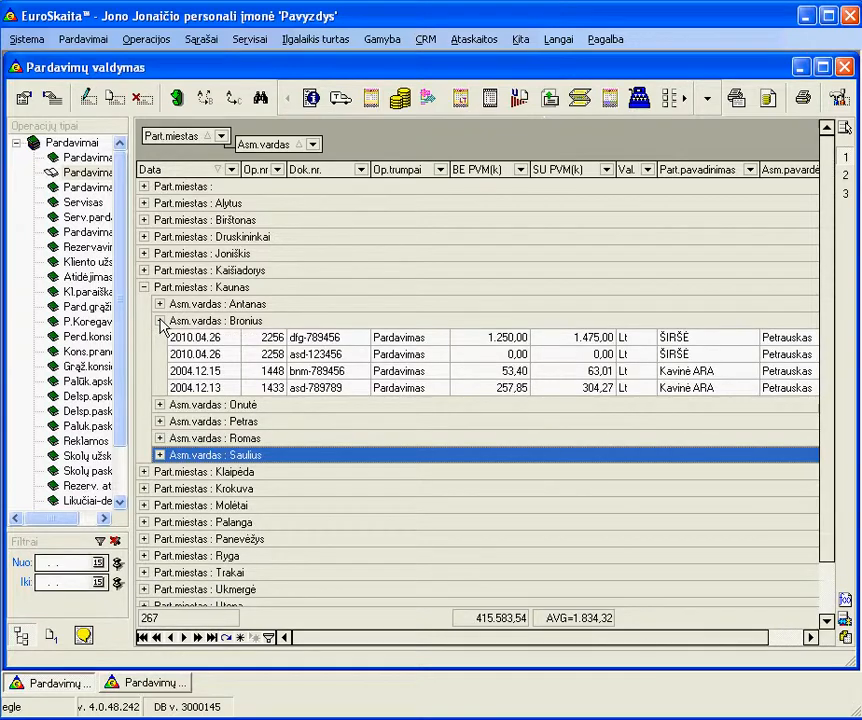
left_click(160, 405)
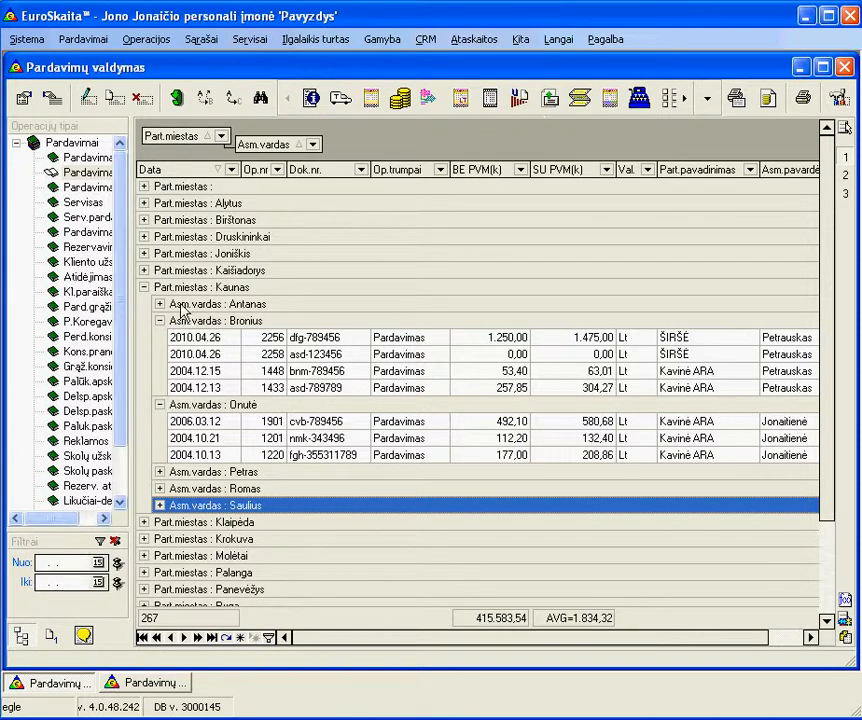
Step: Make Asm.vardas the first grouping level above Part.miestas and expand Kaunas and Vilnius within the fourth salesperson group
left_click_drag(258, 148, 165, 150)
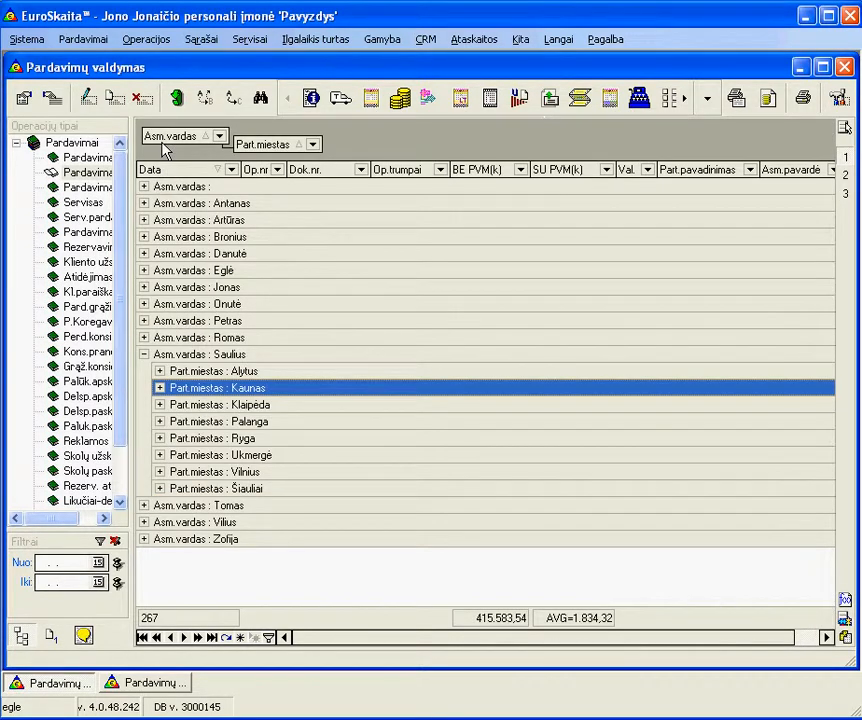
left_click(144, 237)
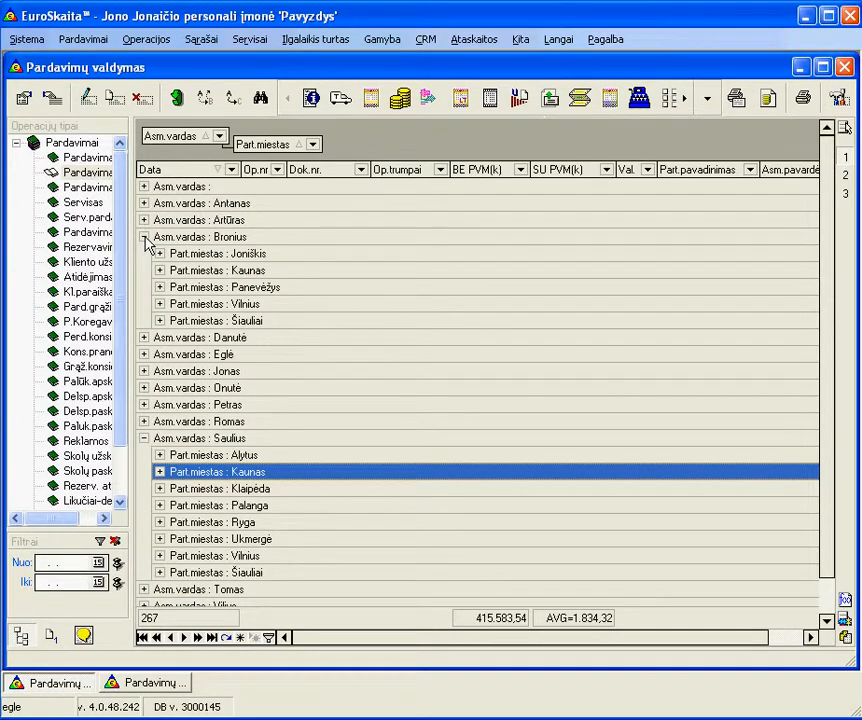
left_click(159, 271)
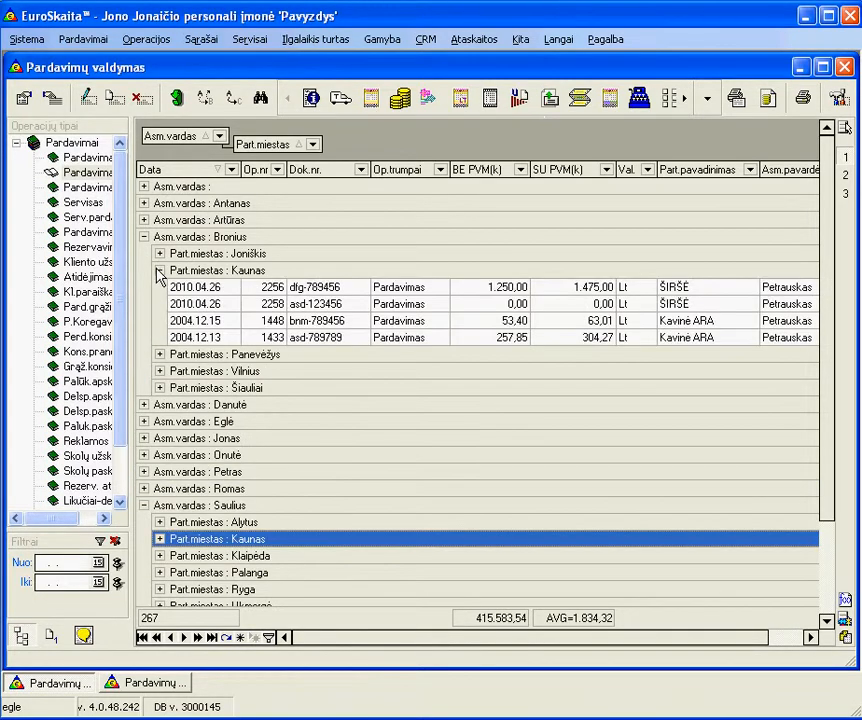
left_click(160, 371)
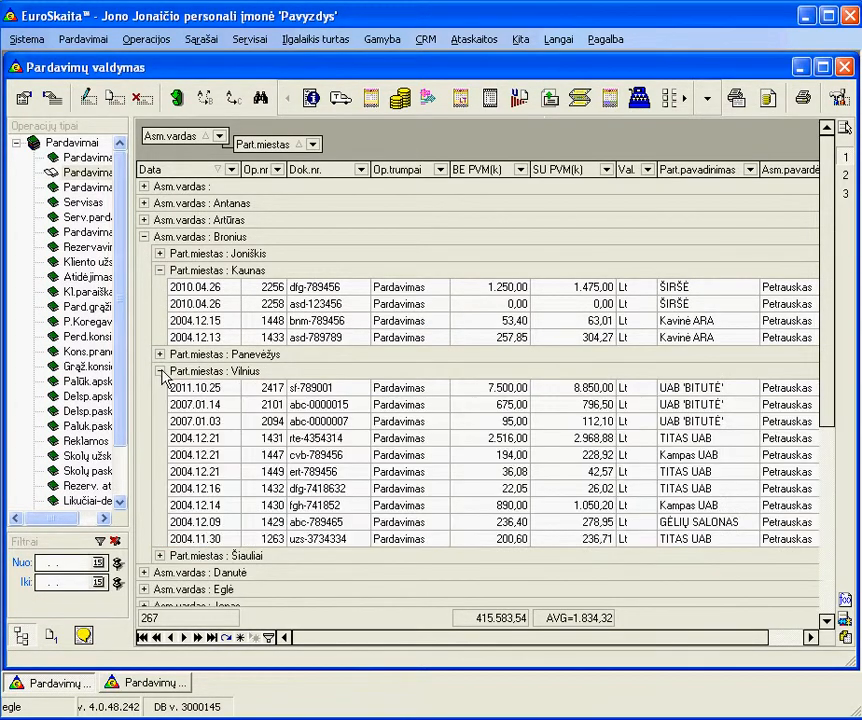
left_click(309, 290)
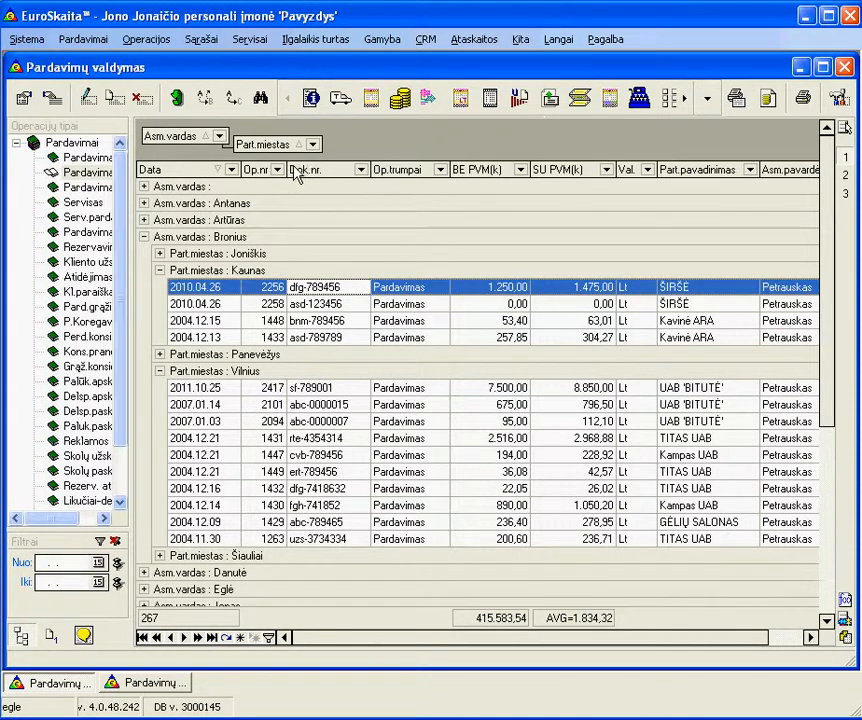
Step: Remove Part.miestas from the grouping and turn on the group summary row (Grupės sumavimo juosta)
right_click(264, 147)
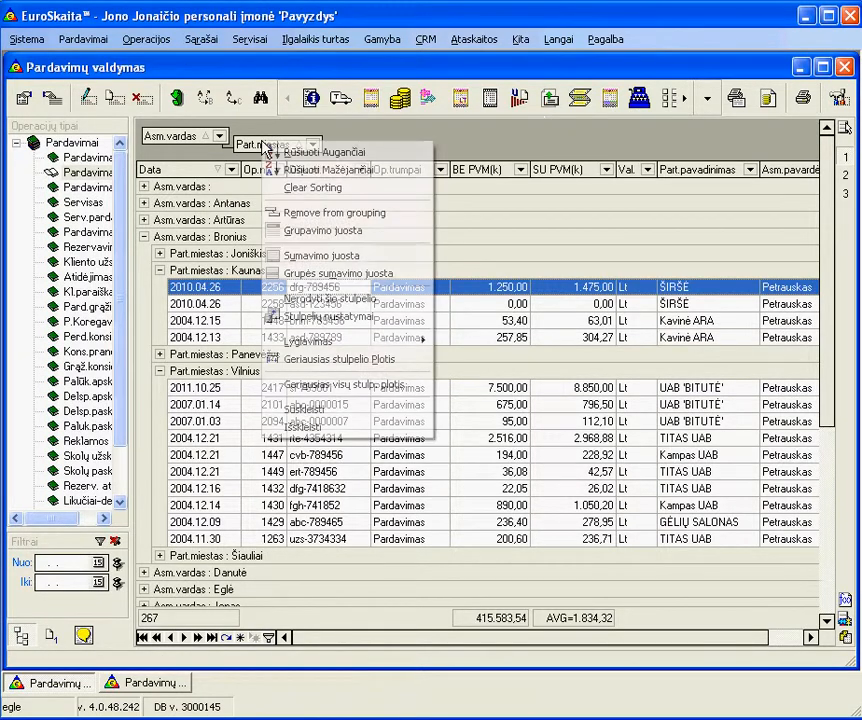
left_click(285, 213)
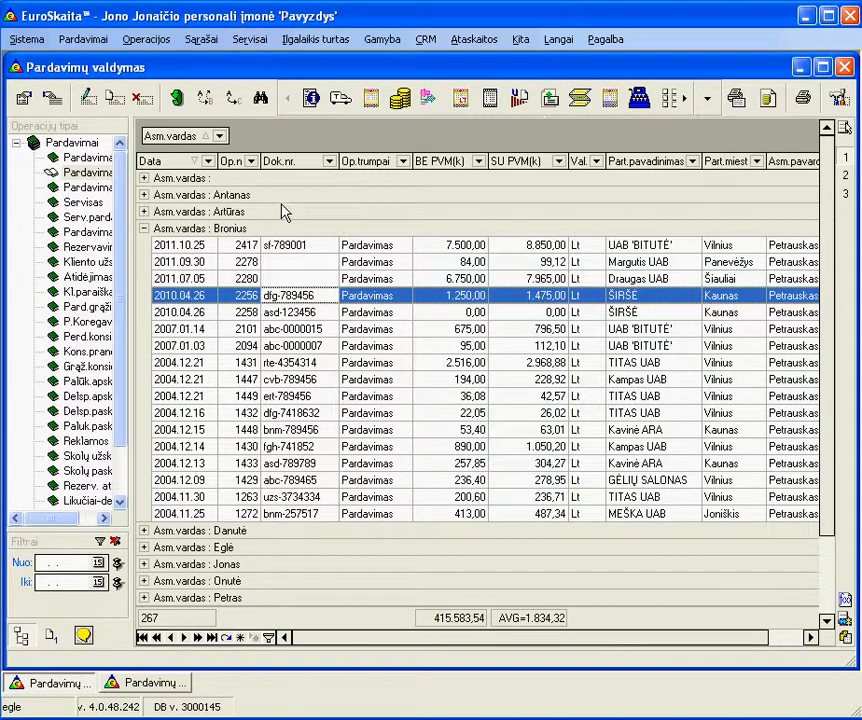
right_click(281, 162)
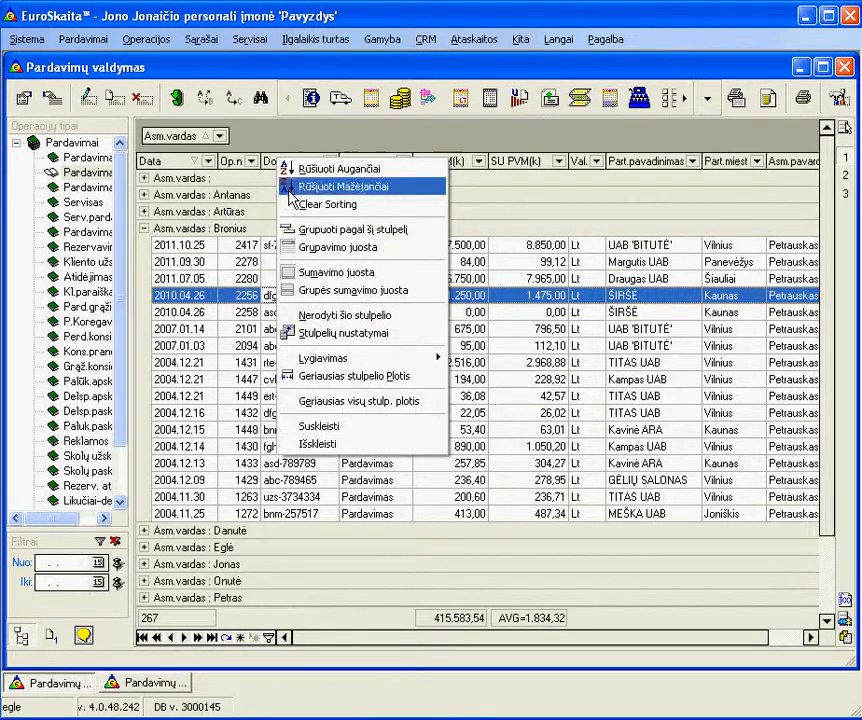
left_click(325, 291)
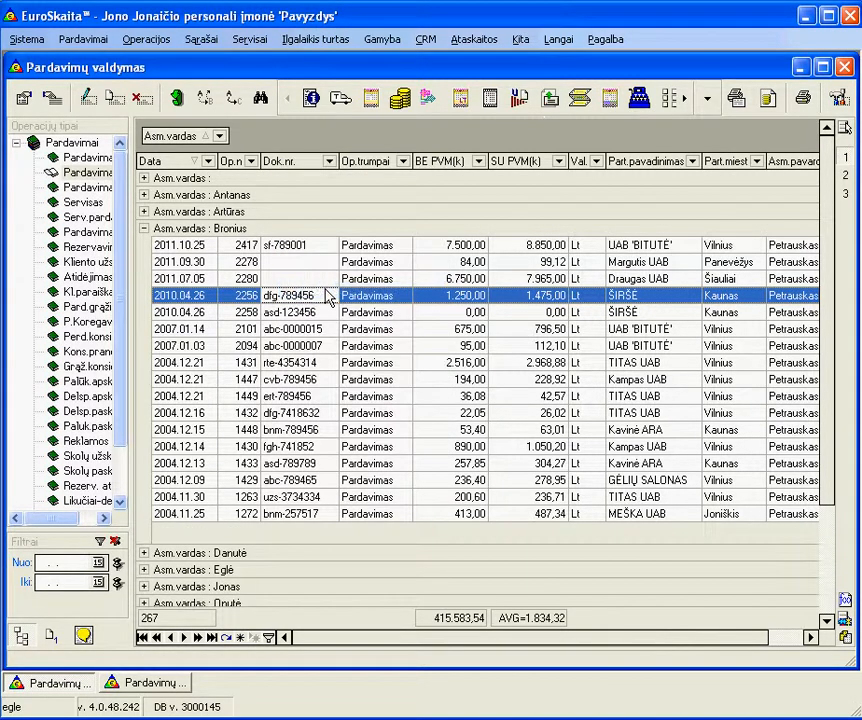
Step: Add group summaries for the expanded salesperson: sum for BE PVM(k) and maximum for SU PVM(k)
right_click(460, 540)
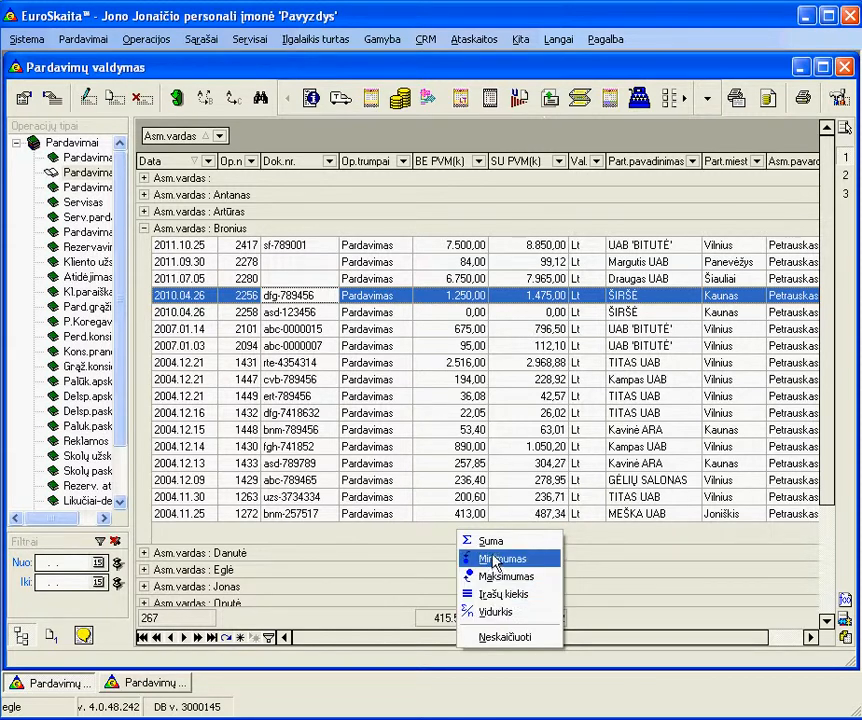
left_click(494, 561)
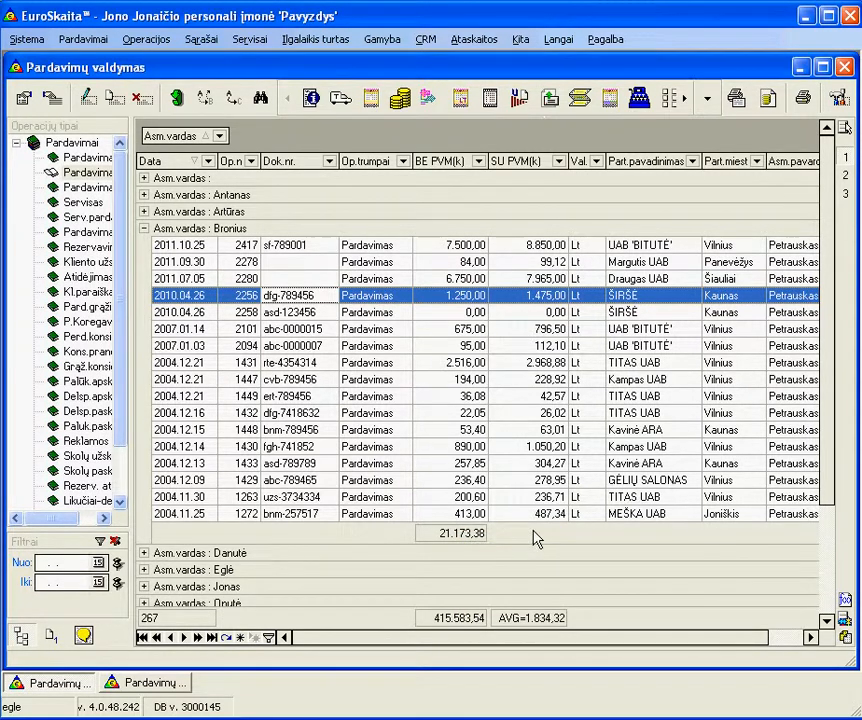
right_click(537, 540)
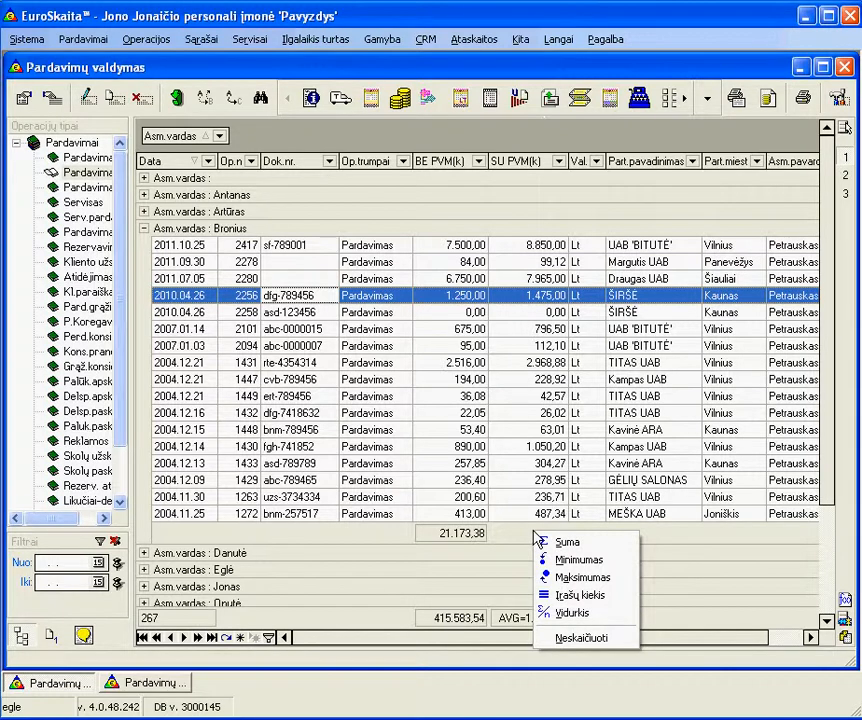
left_click(553, 578)
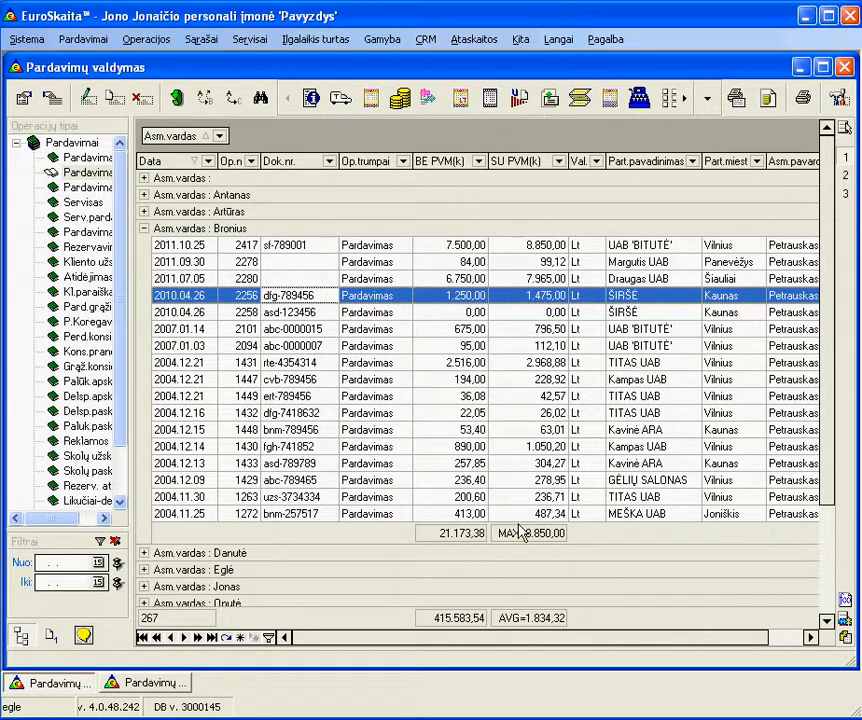
left_click(845, 620)
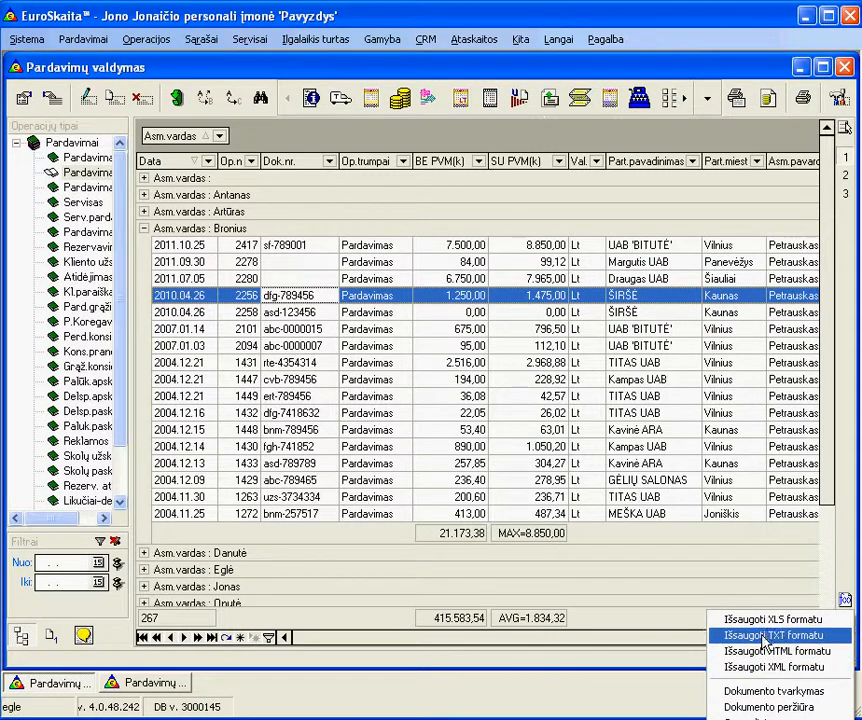
left_click(662, 462)
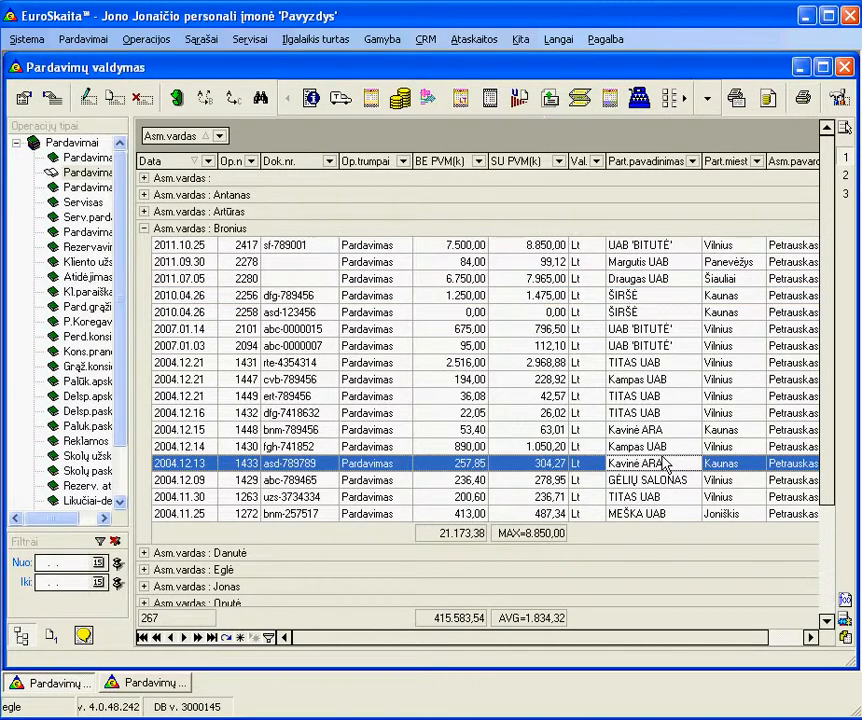
Step: Remove Asm.vardas from the grouping so the sales list is ungrouped
right_click(158, 138)
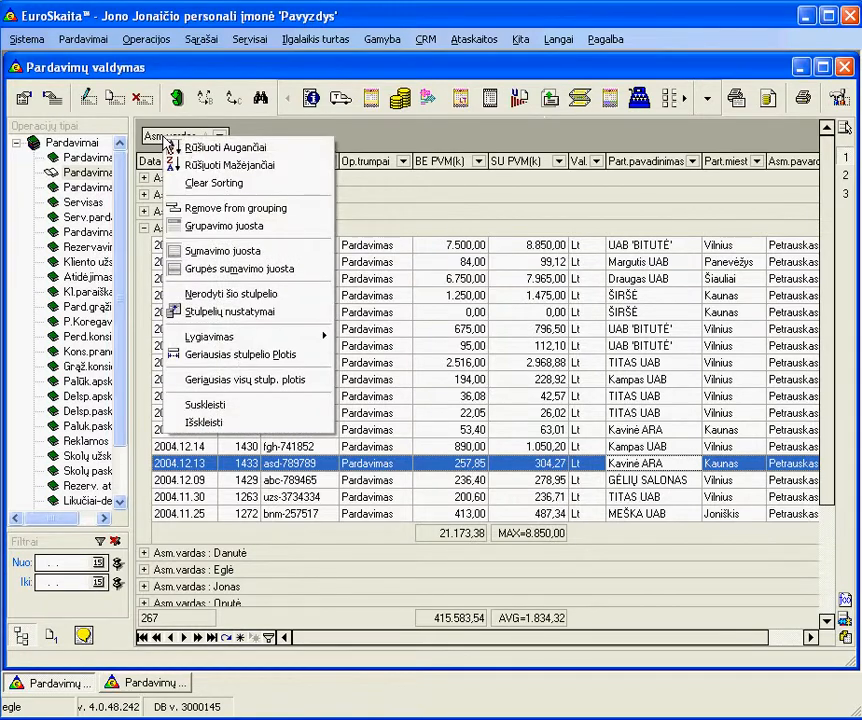
left_click(207, 208)
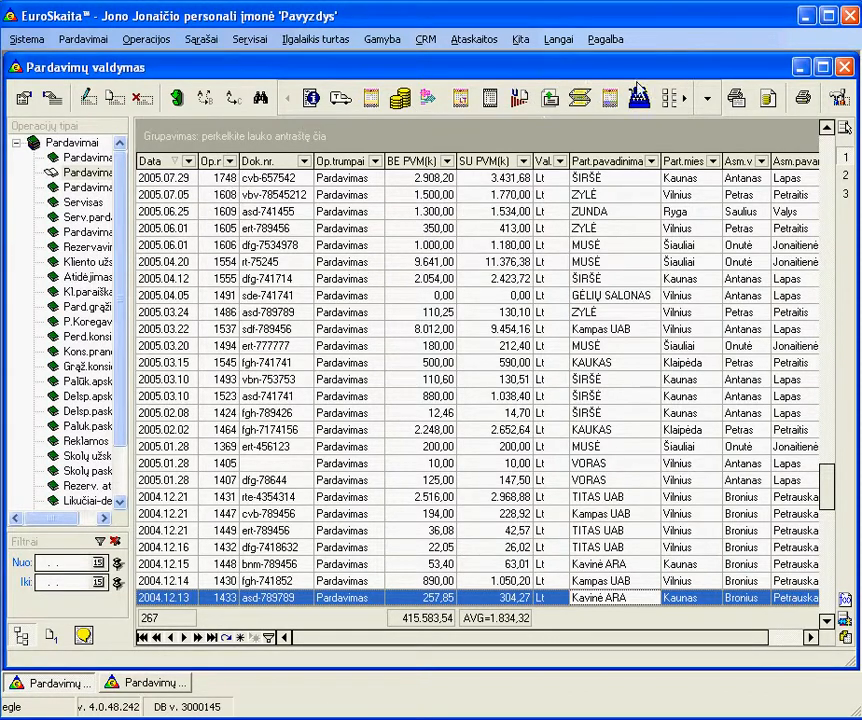
Step: Switch the sales list to view 2, expand its MUSĖ partner group, and switch to view 3
left_click(845, 180)
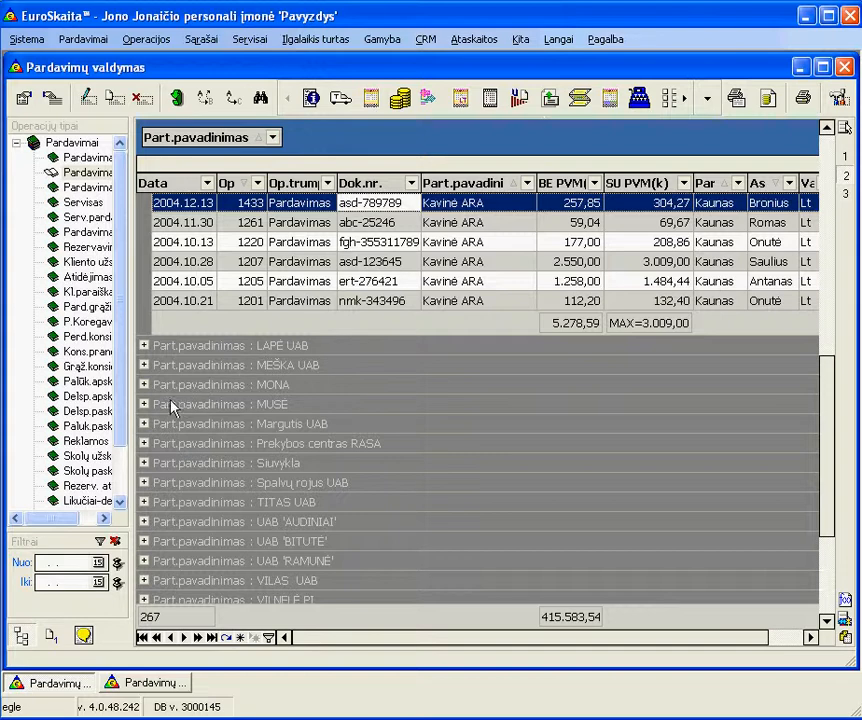
left_click(144, 404)
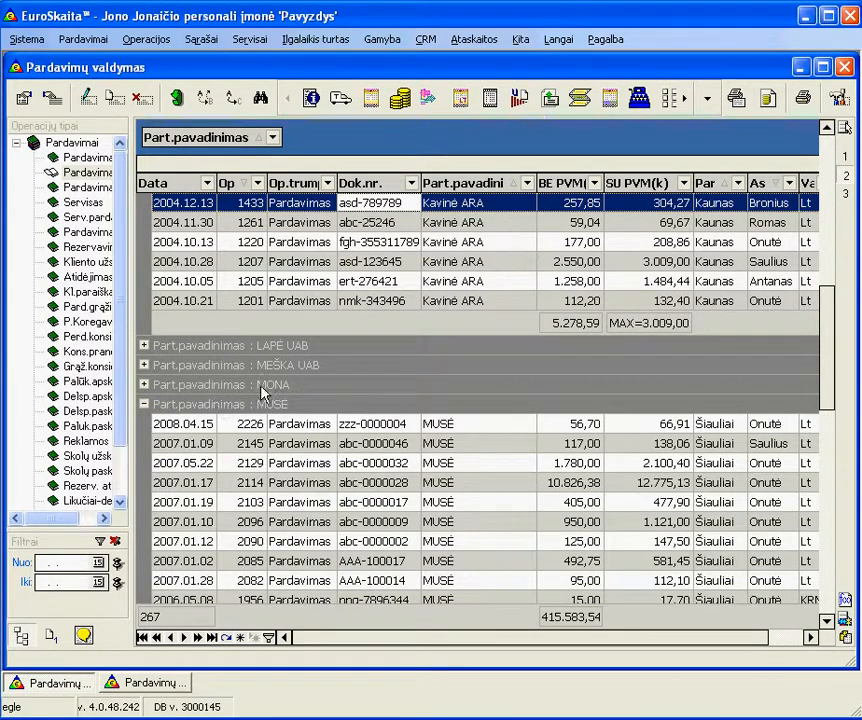
left_click(846, 196)
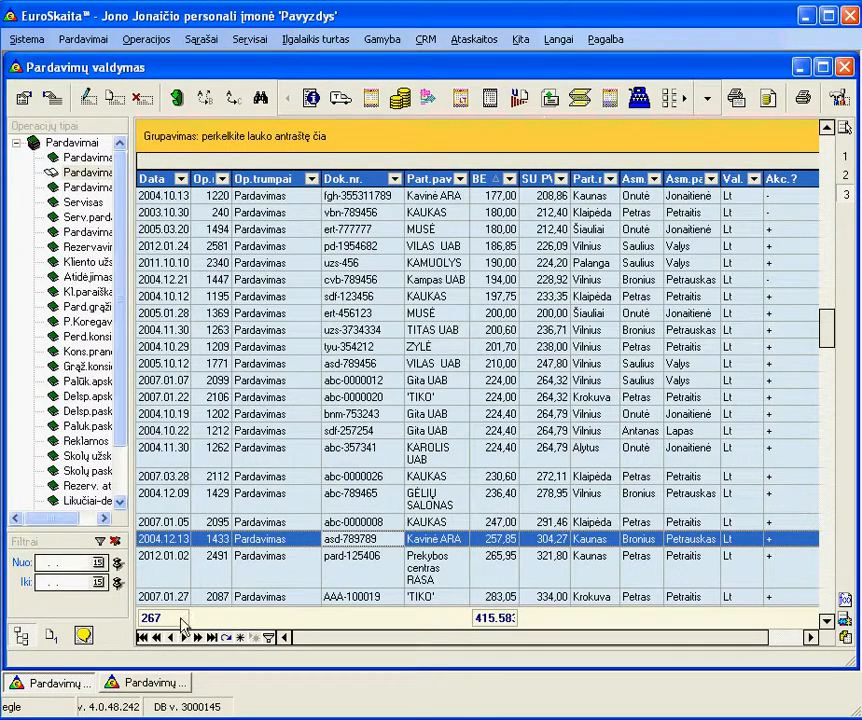
Step: Switch to the Pardavimų knyga report window and apply its view 1
left_click(185, 685)
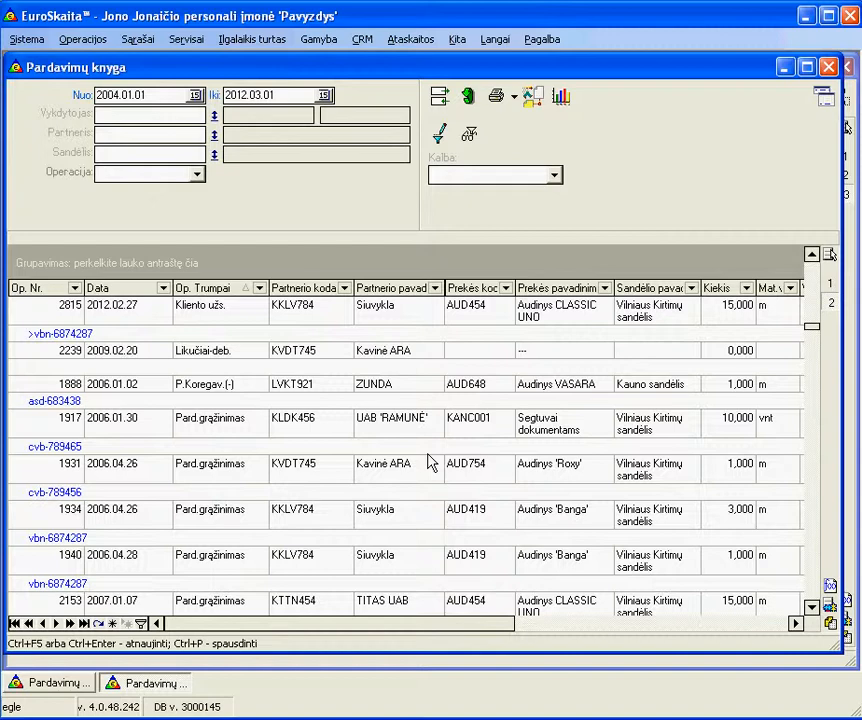
left_click(832, 288)
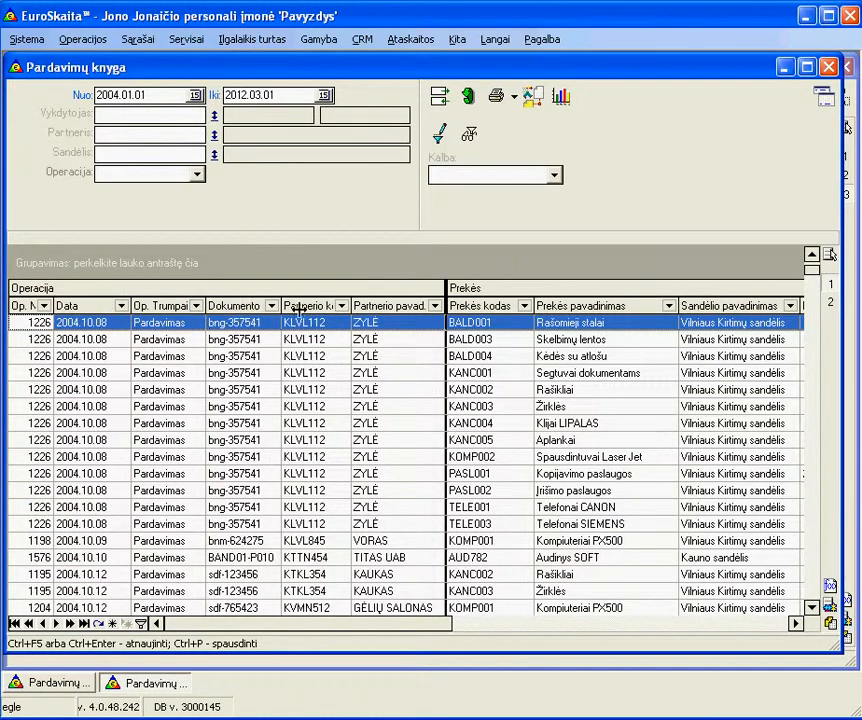
Step: Examine the first record's Prekės columns beside the fixed Operacija columns, through to the amount without VAT, and return to Pardavimų valdymas
left_click(487, 412)
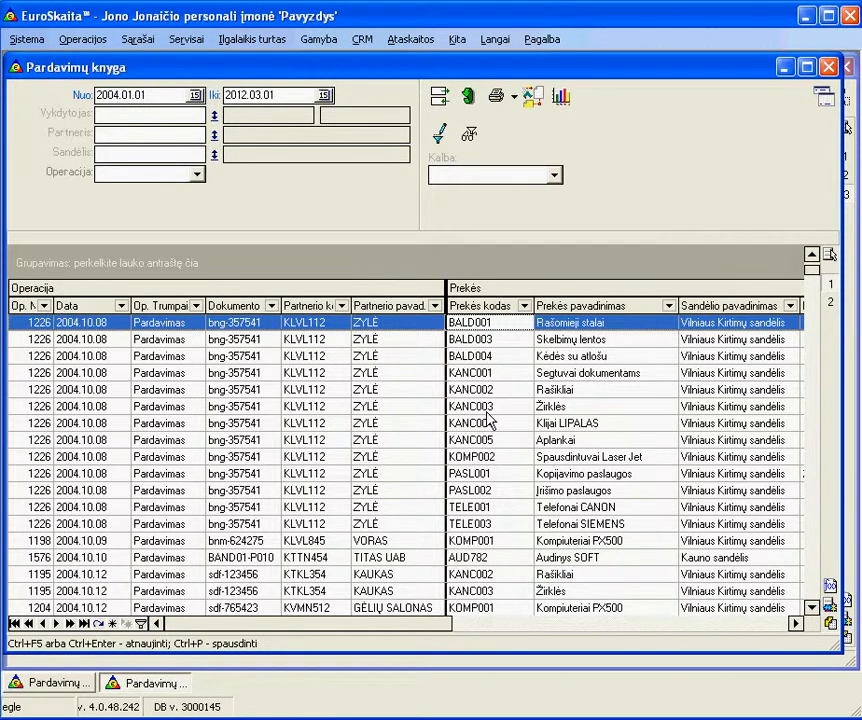
key("Right")
key("Right")
key("Right")
key("Right")
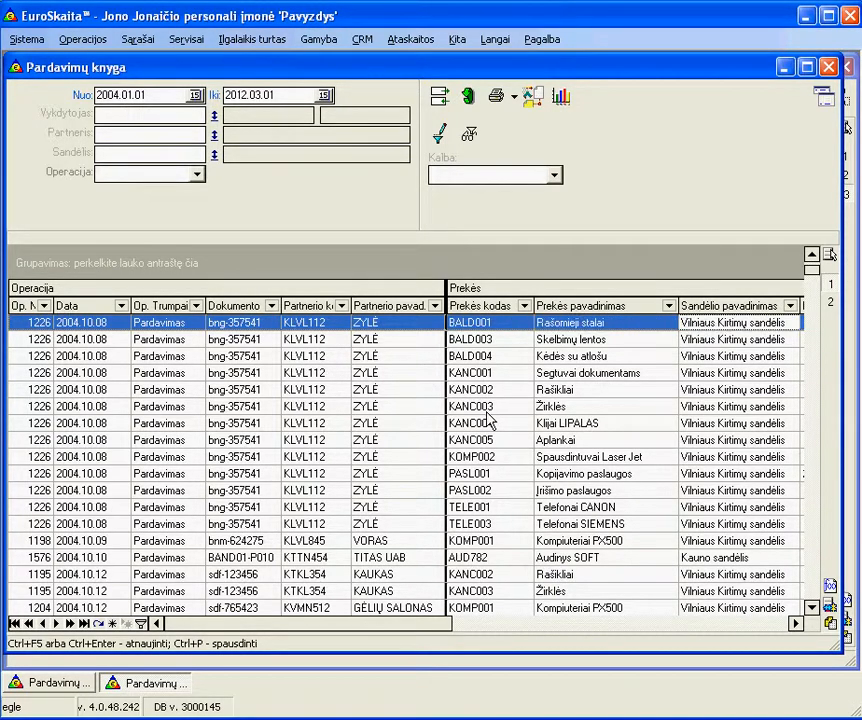
key("Right")
key("Right")
key("Right")
key("Right")
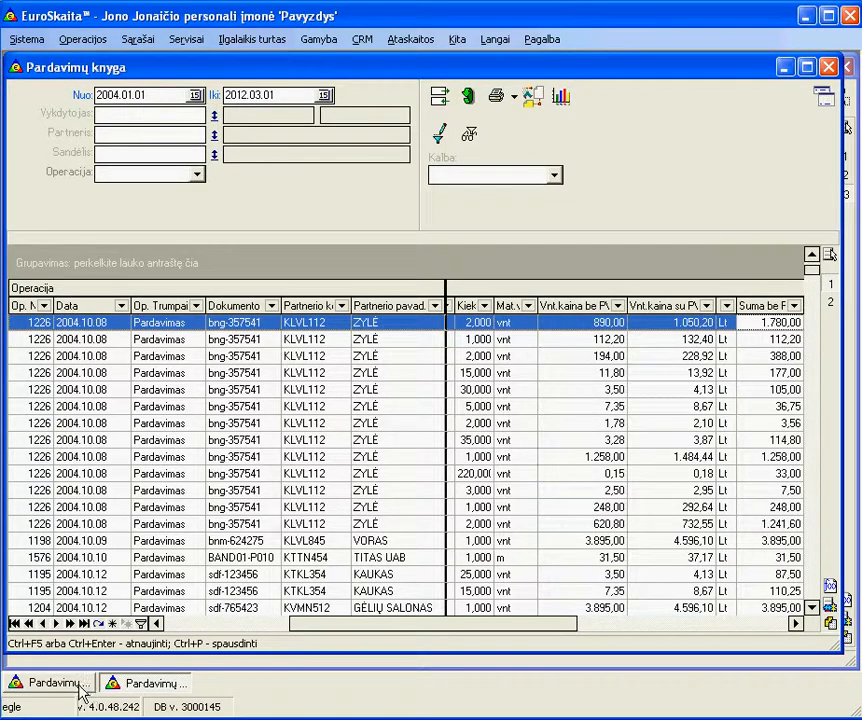
left_click(30, 693)
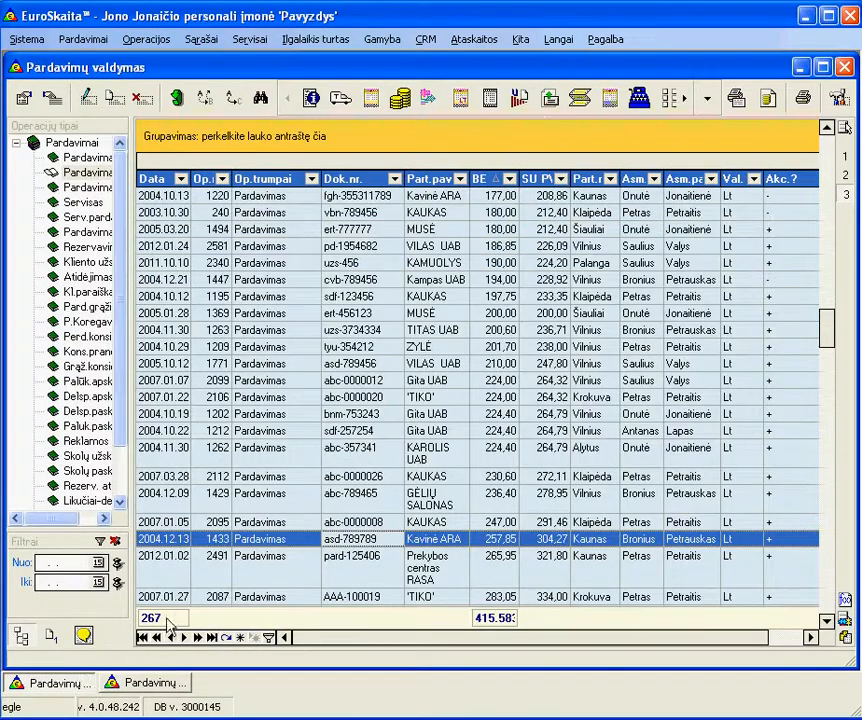